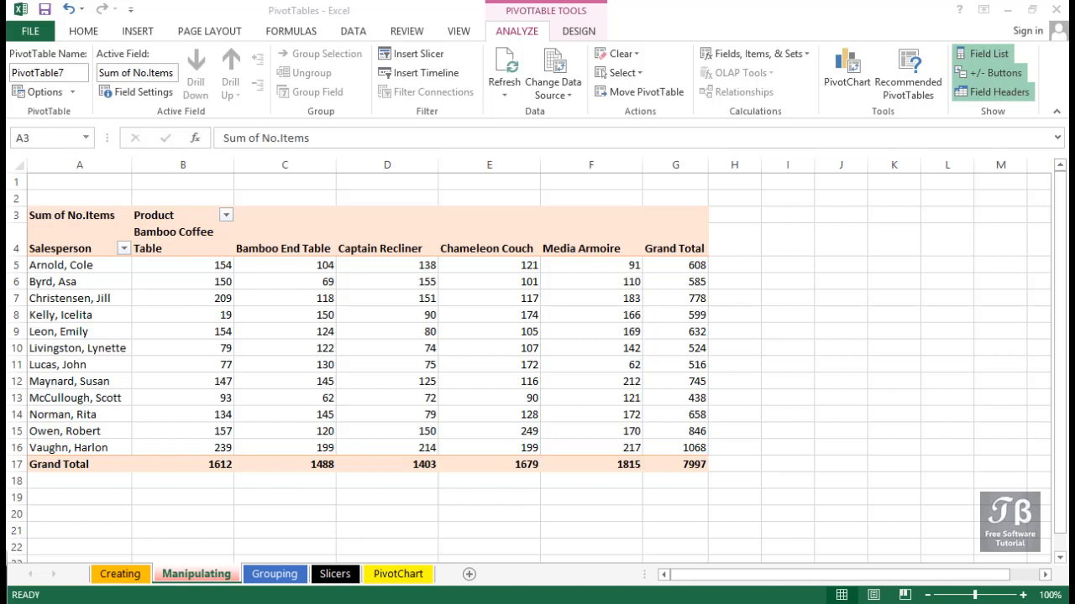
# Bring the PivotTable Fields pane fully into view and replace Salesperson with Customer as the pivot table's row field
pyautogui.click(150, 197)
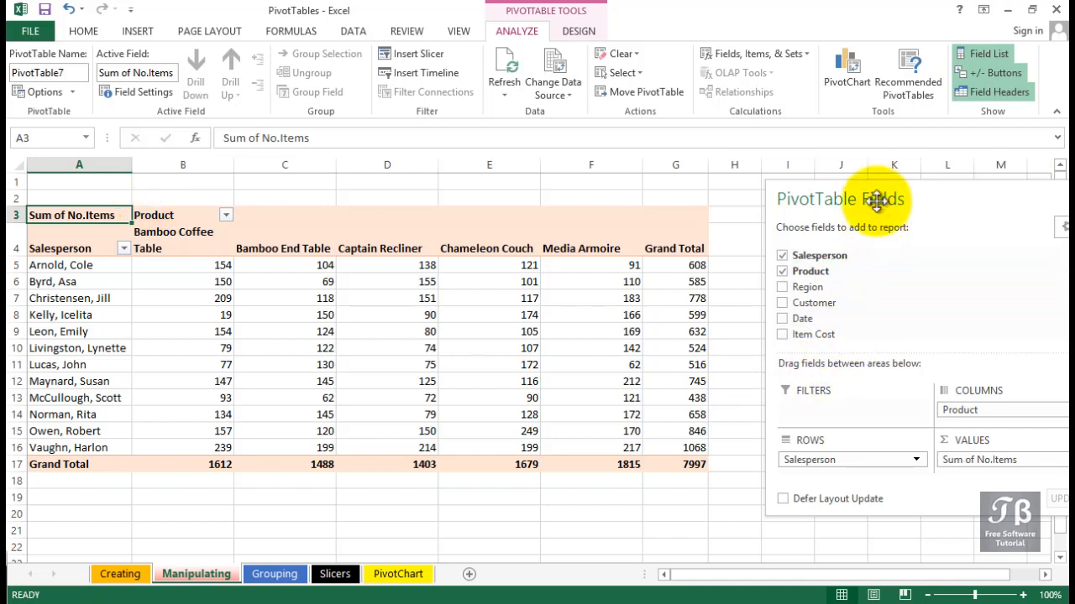
pyautogui.moveTo(878, 196); pyautogui.dragTo(837, 195)
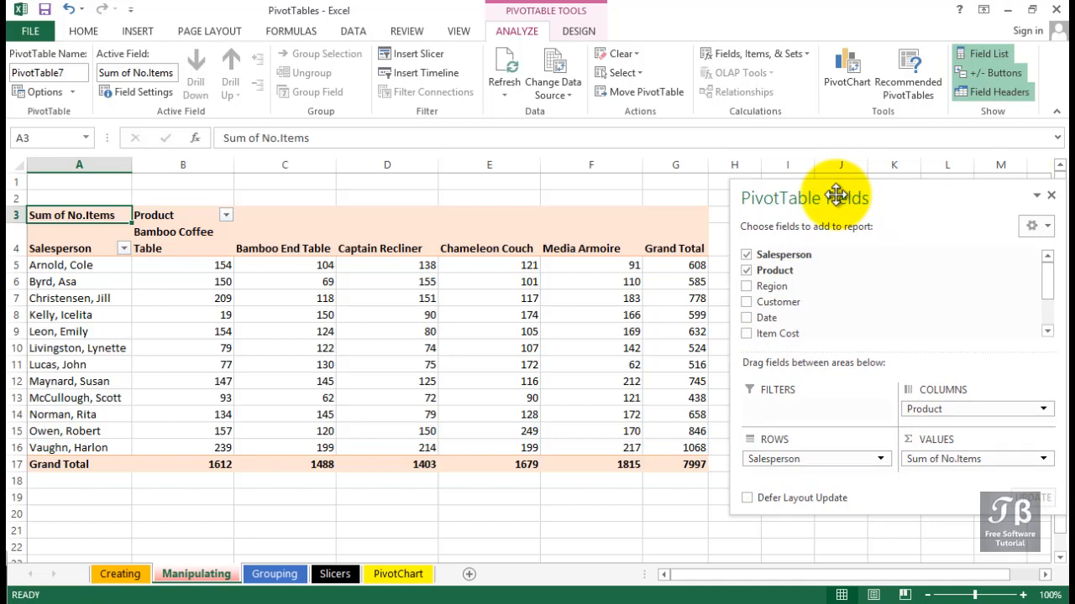
pyautogui.click(817, 460)
pyautogui.click(931, 369)
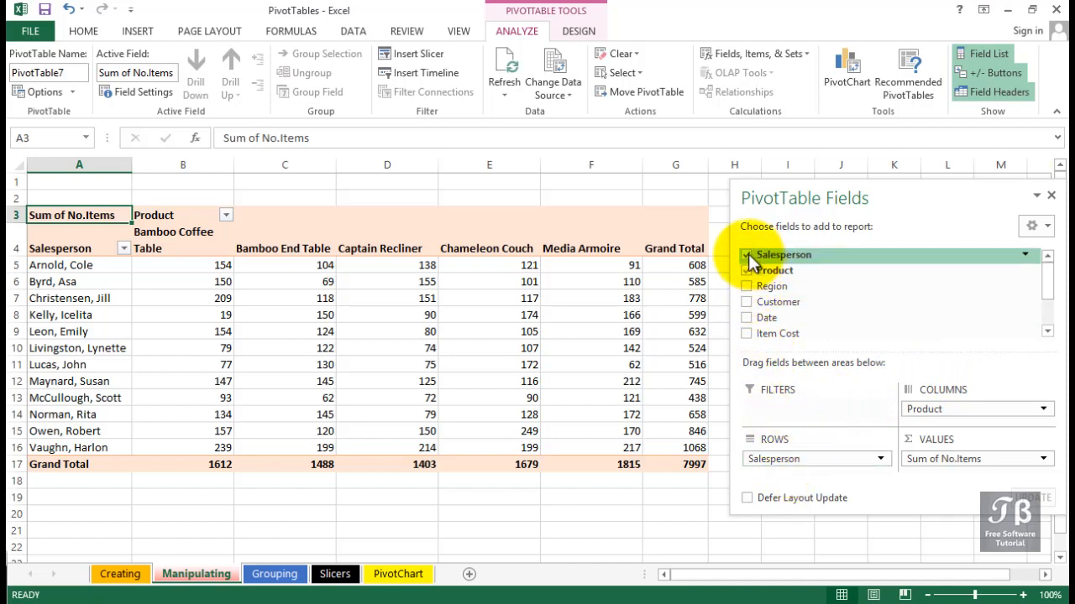
pyautogui.click(747, 255)
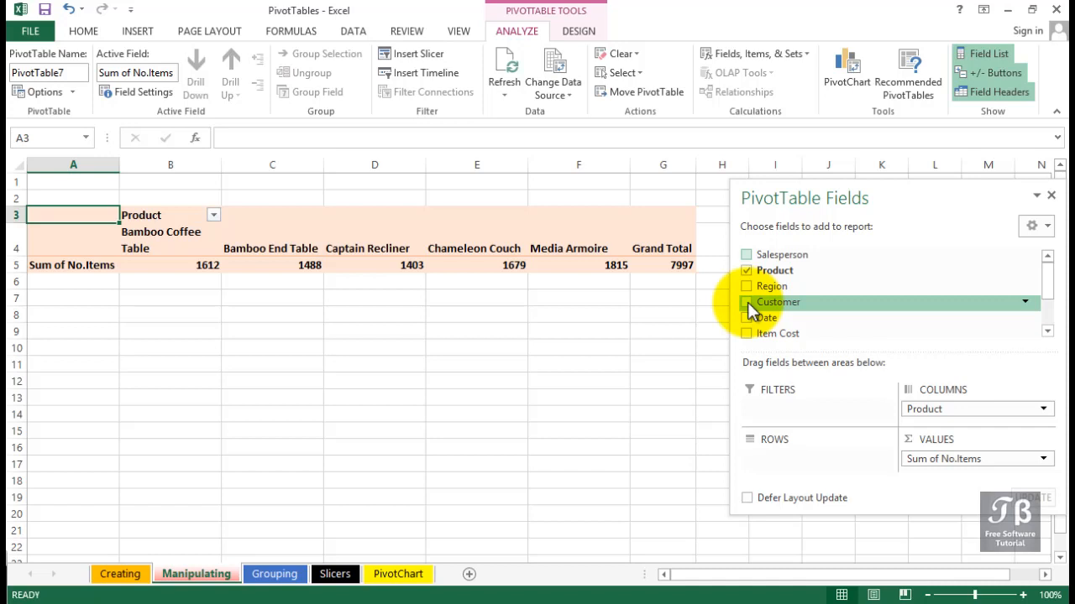
pyautogui.click(746, 303)
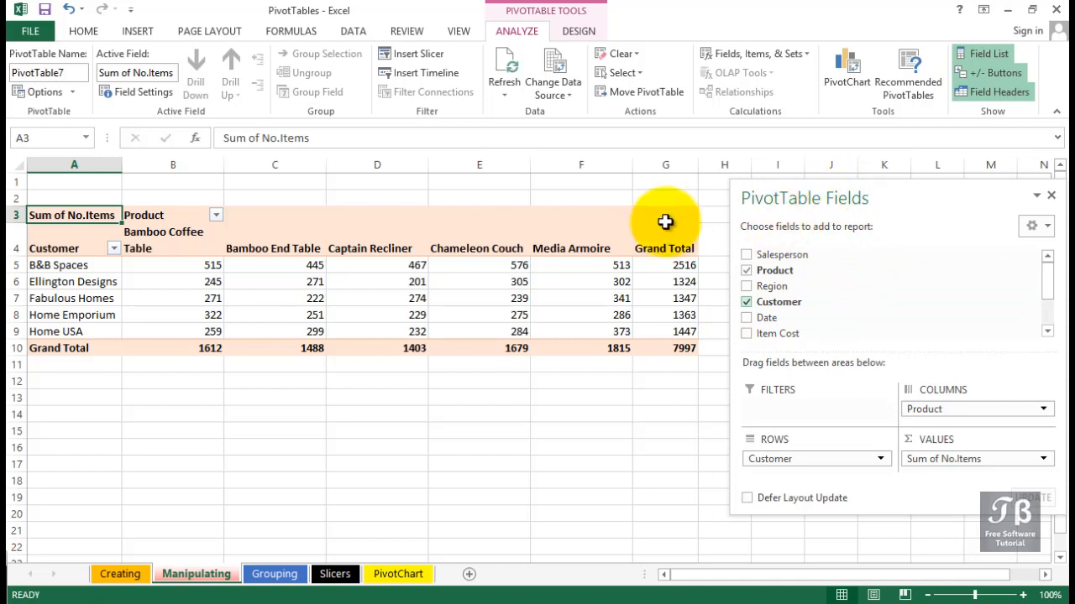
pyautogui.moveTo(549, 259)
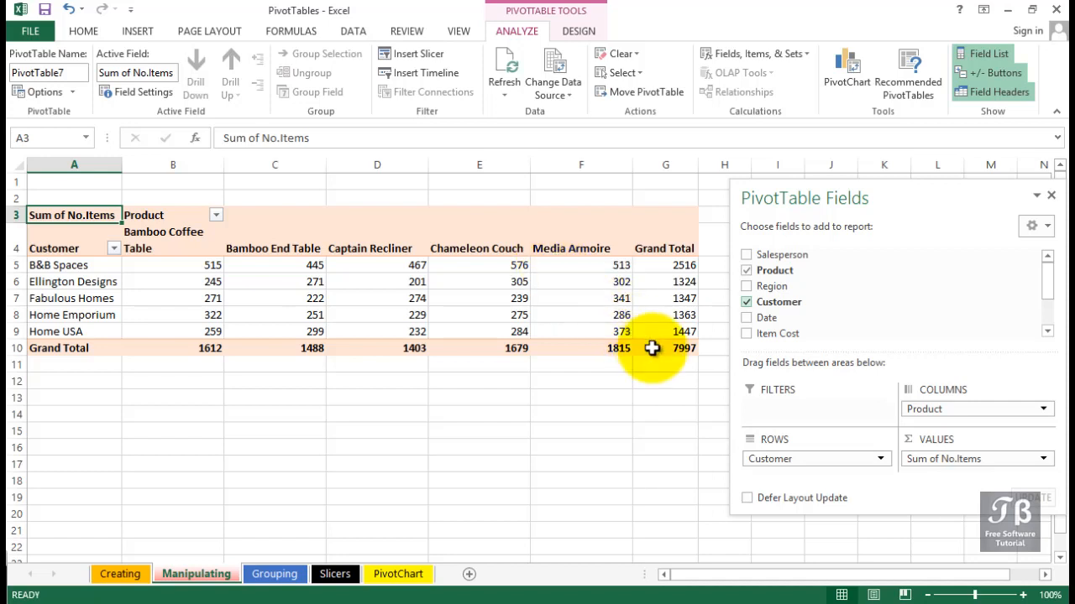
pyautogui.moveTo(654, 348); pyautogui.dragTo(12, 215)
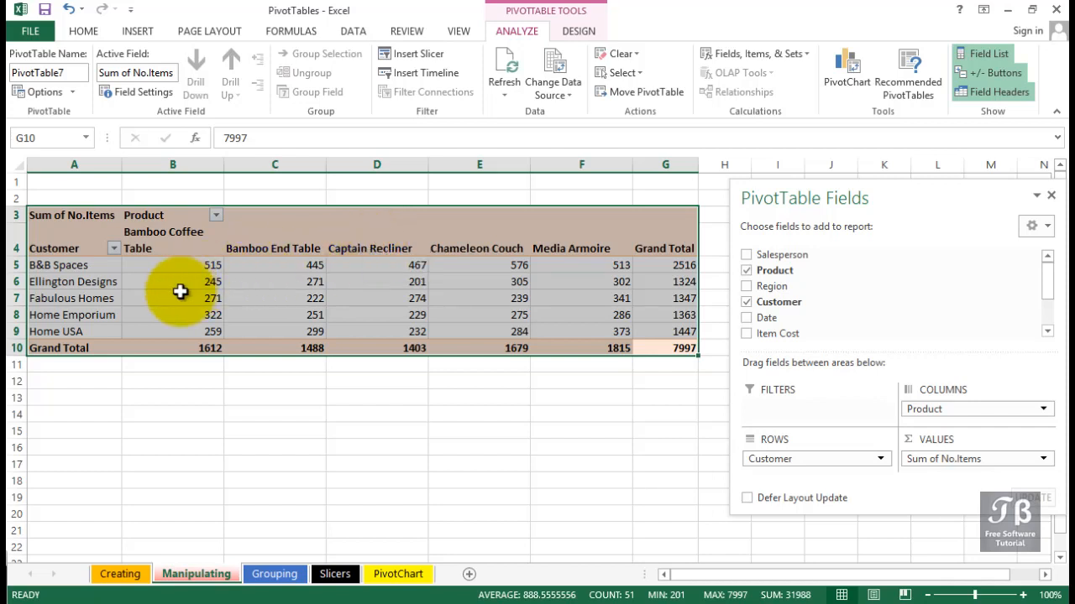
pyautogui.click(84, 267)
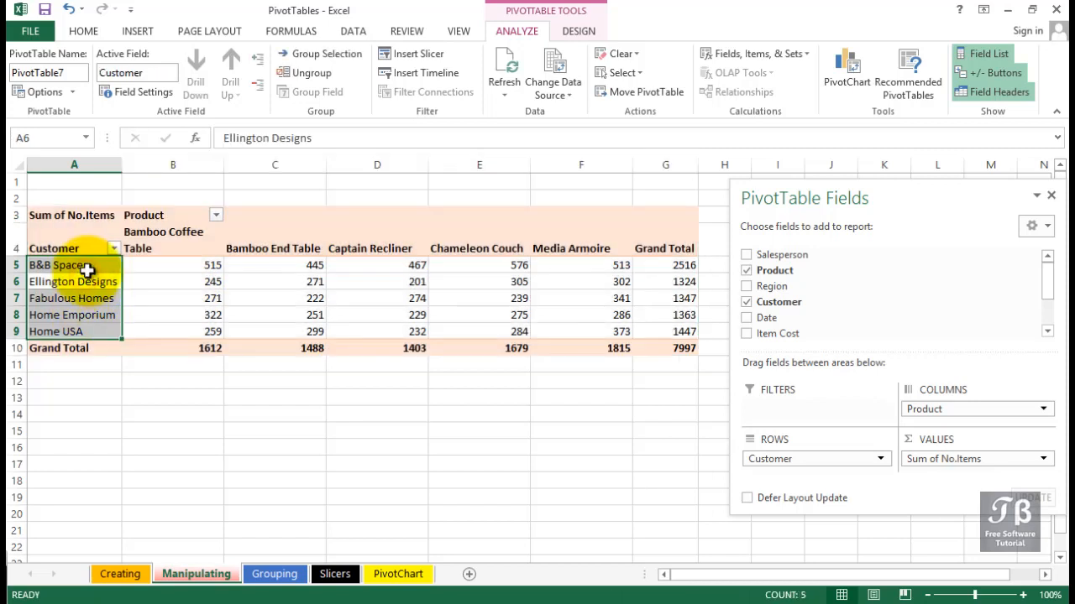
pyautogui.click(162, 248)
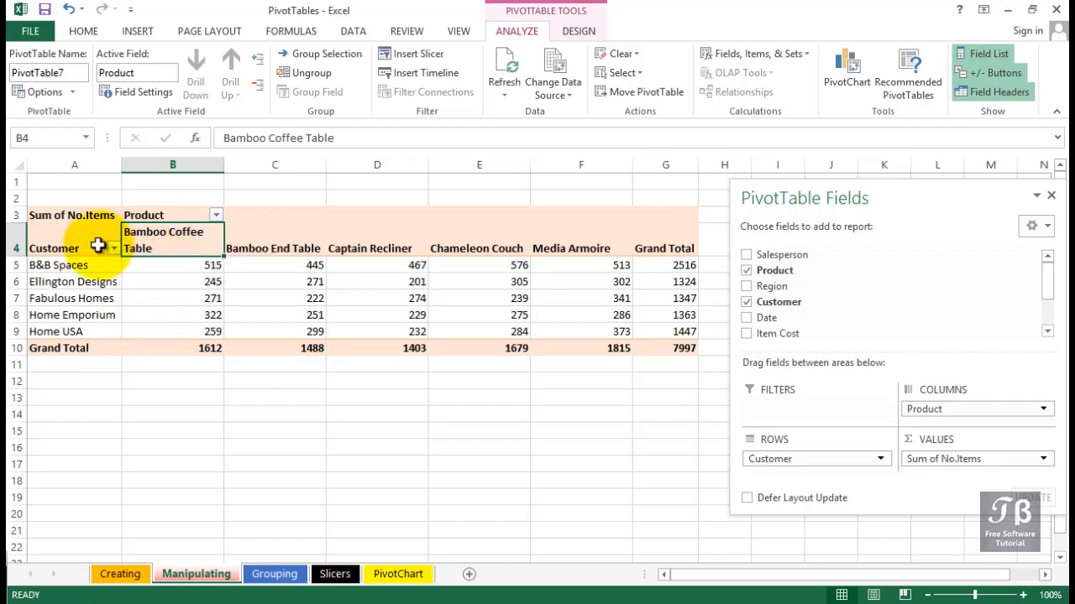
pyautogui.click(672, 347)
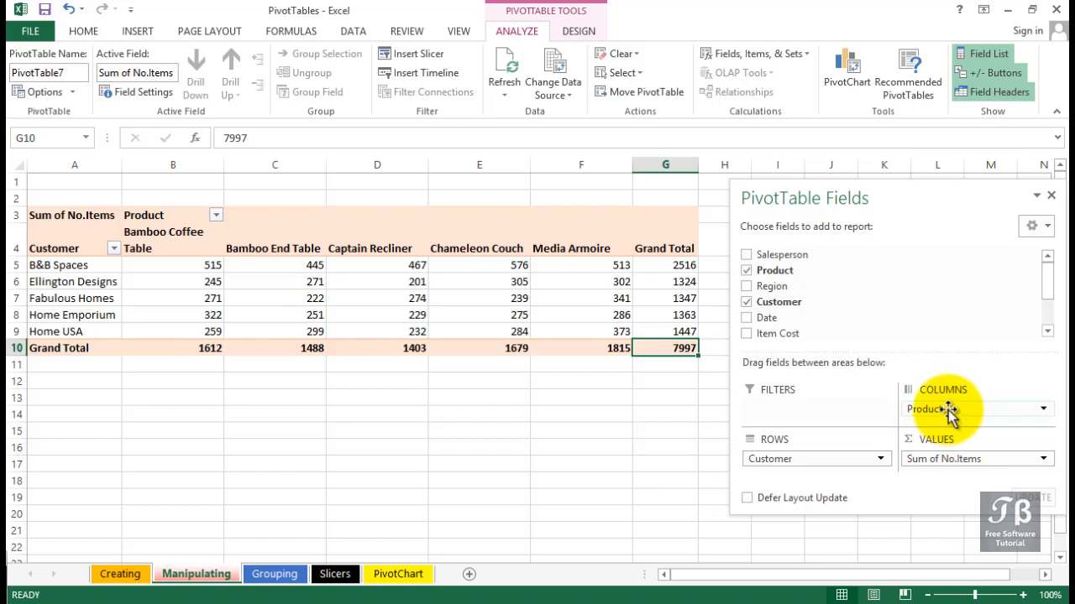
# Swap the pivot table's axes so that Product is the row field and Customer is the column field
pyautogui.moveTo(949, 409); pyautogui.dragTo(815, 477)
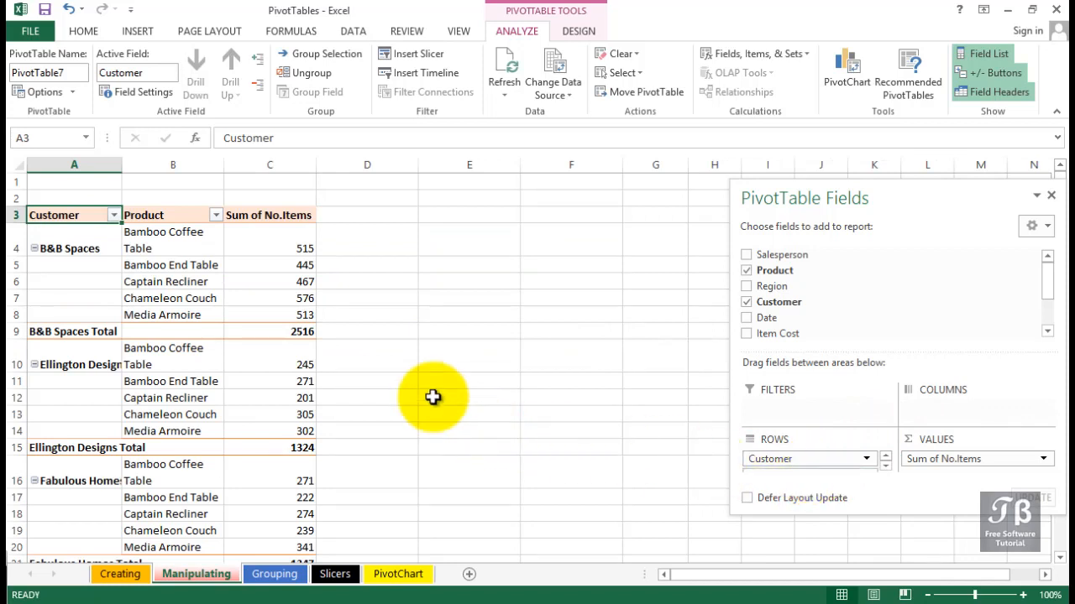
pyautogui.moveTo(275, 338)
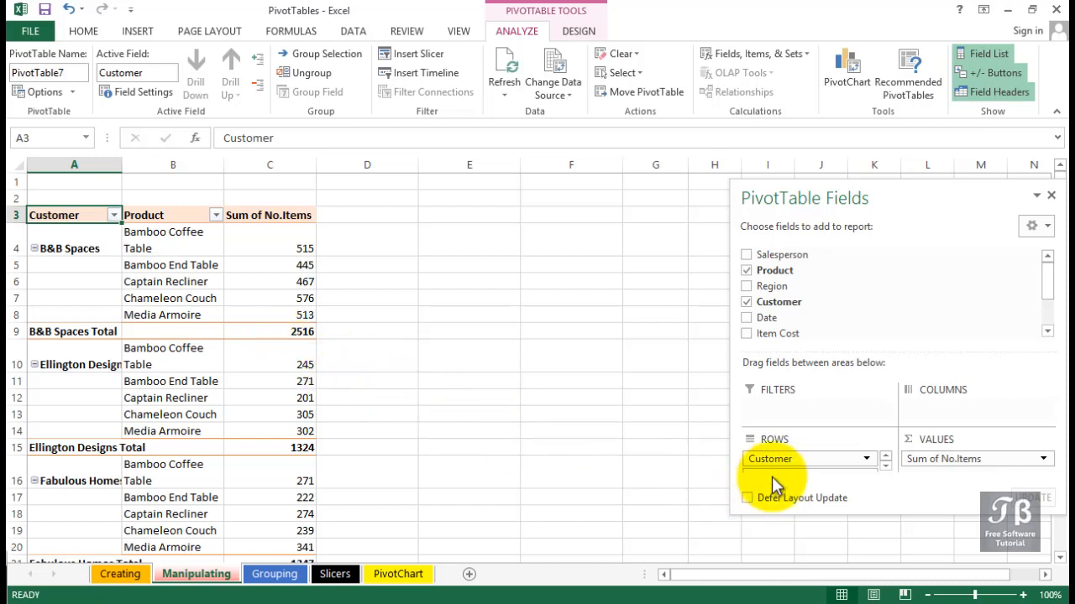
pyautogui.moveTo(791, 457); pyautogui.dragTo(938, 418)
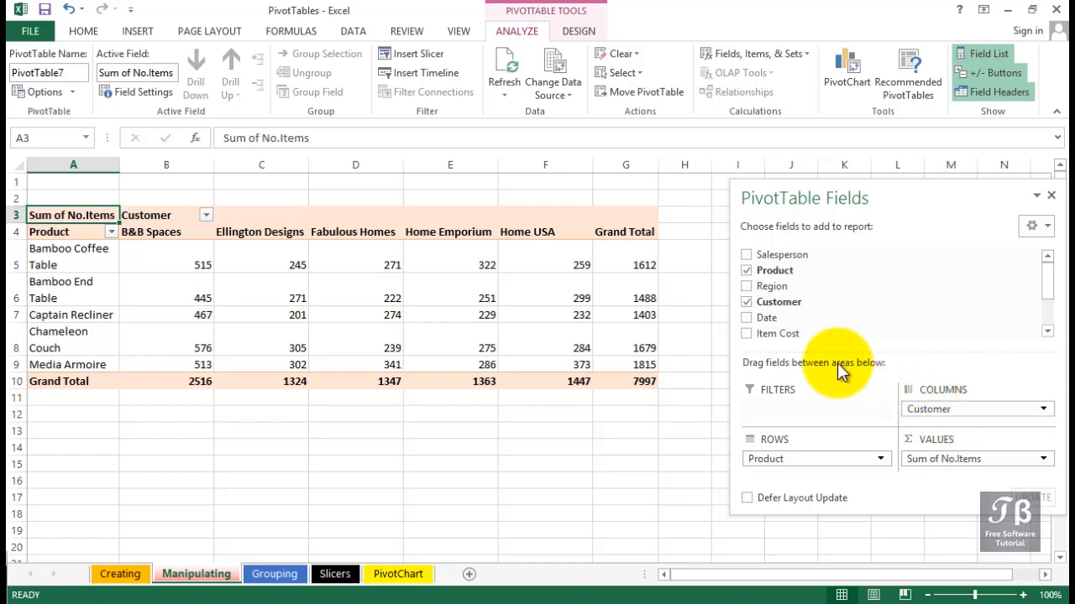
# Add Region as a second row field under Product and fit column A to the product names
pyautogui.click(747, 286)
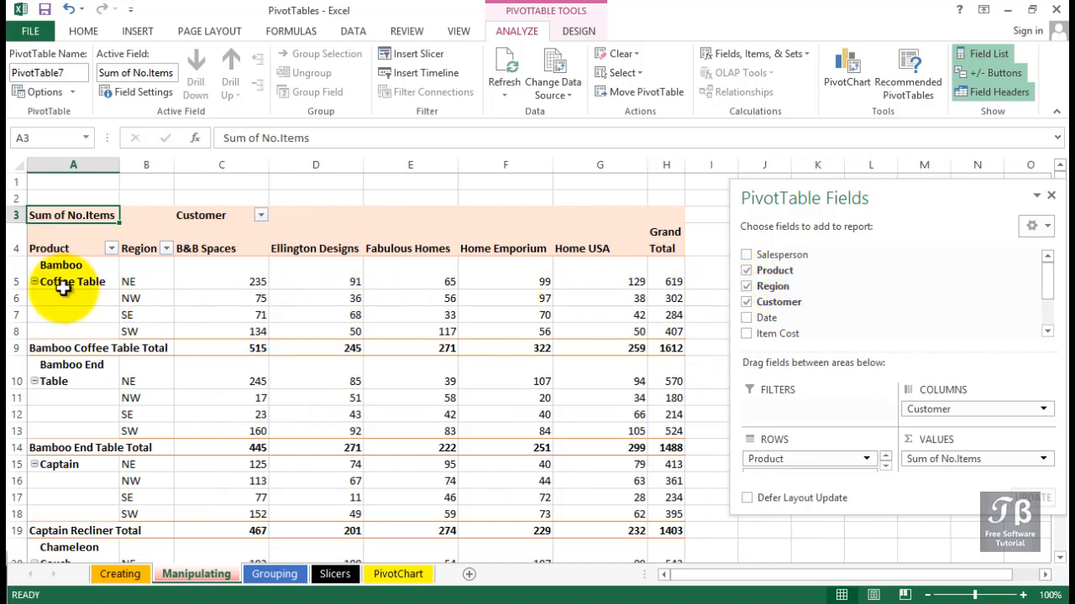
pyautogui.doubleClick(119, 163)
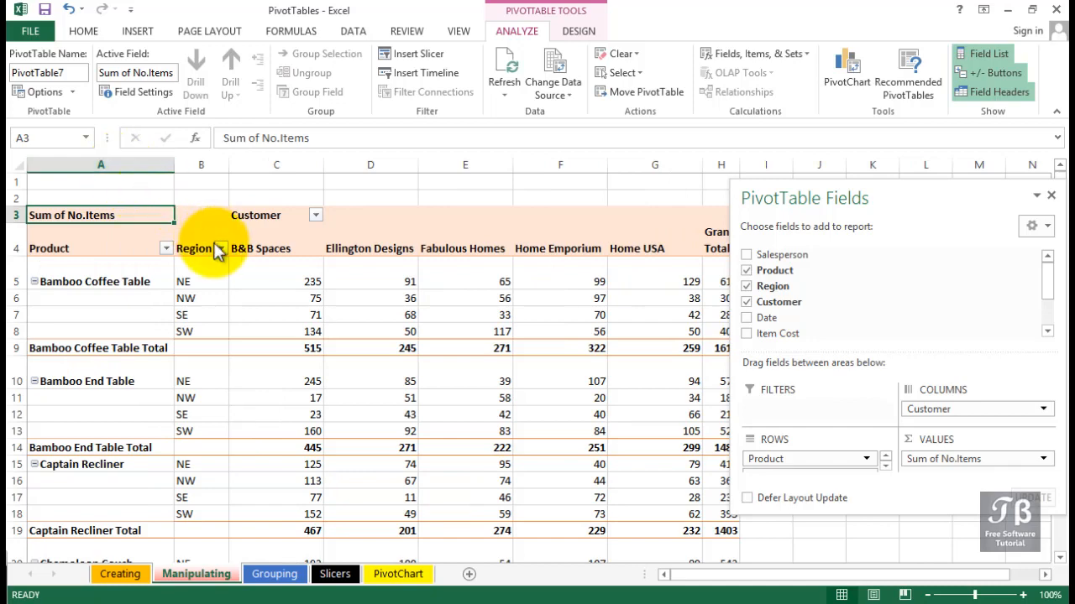
pyautogui.moveTo(242, 416)
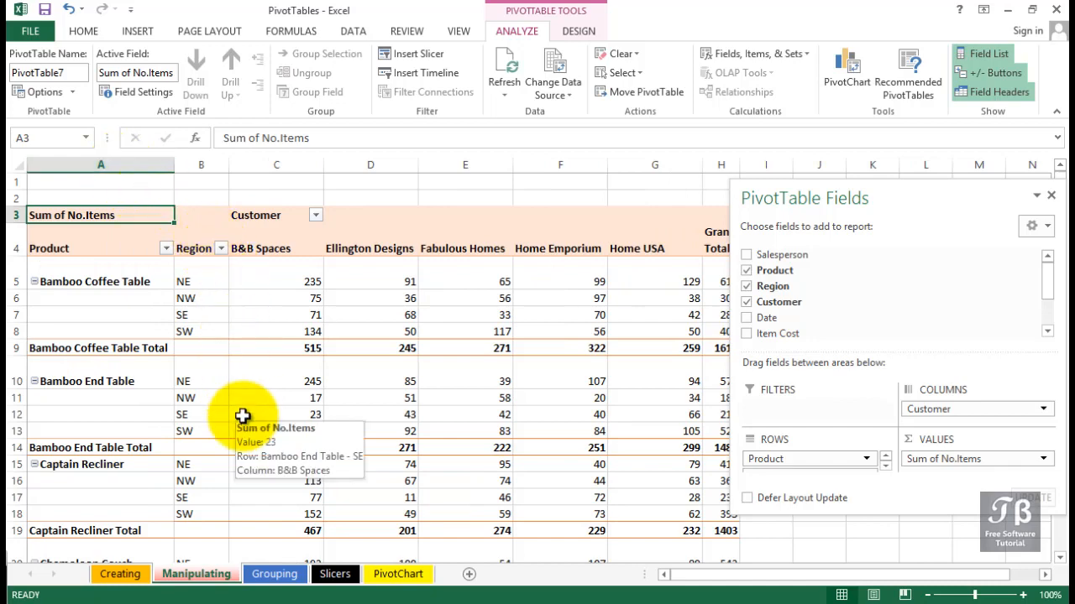
pyautogui.scroll(-3, 242, 415)
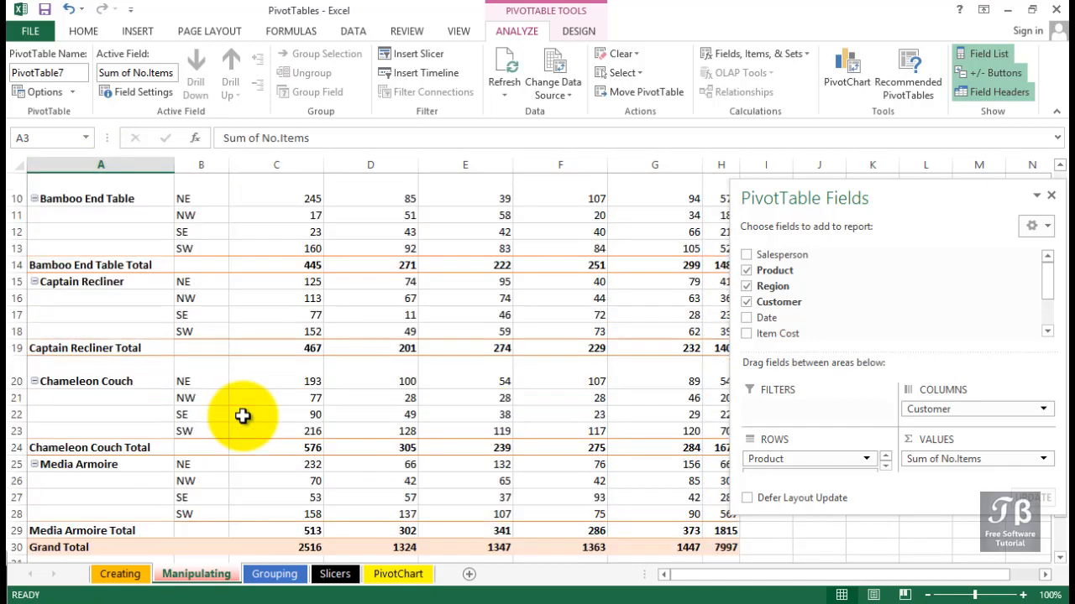
pyautogui.scroll(-1, 242, 415)
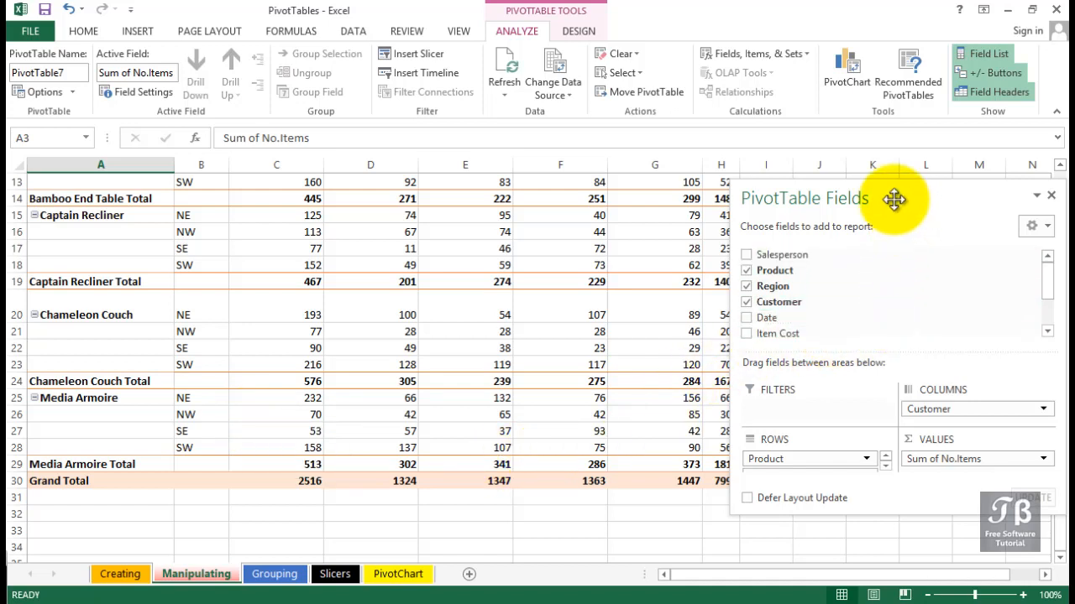
# Enlarge the PivotTable Fields pane downward and reorder the row fields so that Region comes before Product
pyautogui.moveTo(894, 199); pyautogui.dragTo(887, 200)
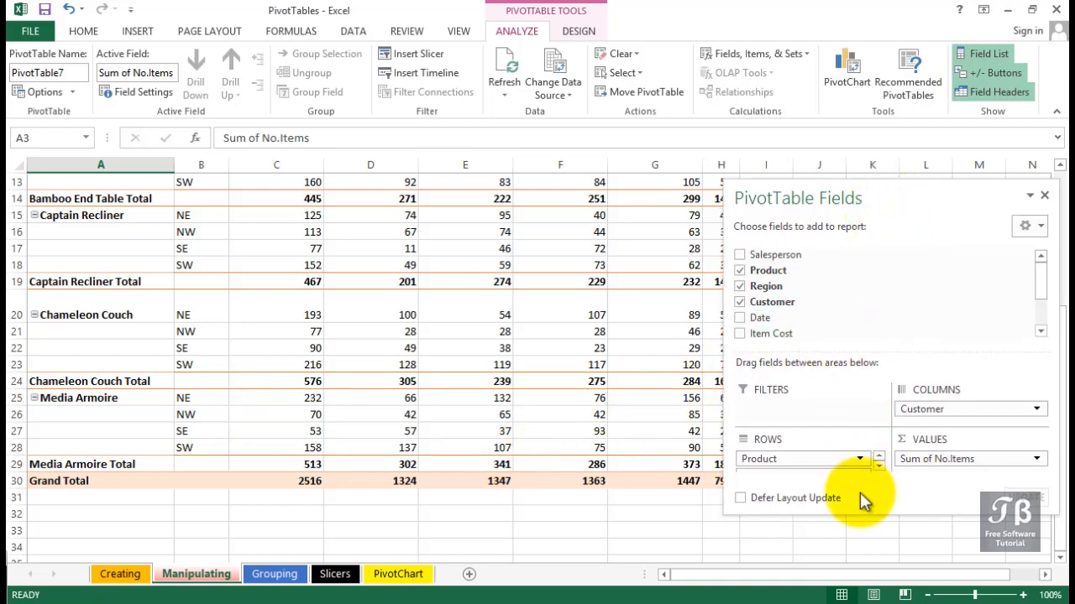
pyautogui.moveTo(859, 513); pyautogui.dragTo(858, 583)
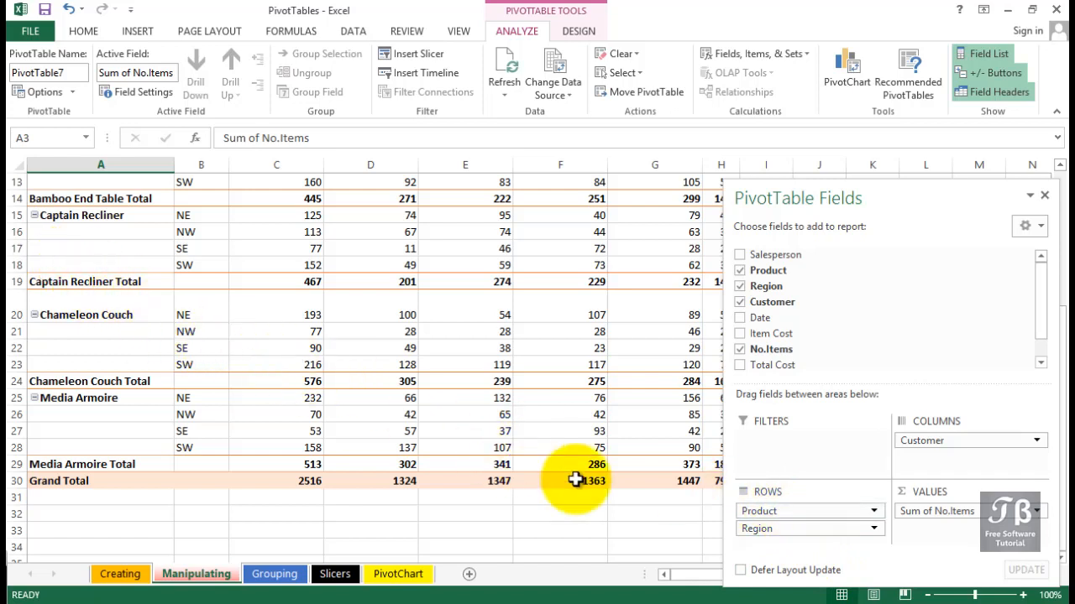
pyautogui.click(827, 514)
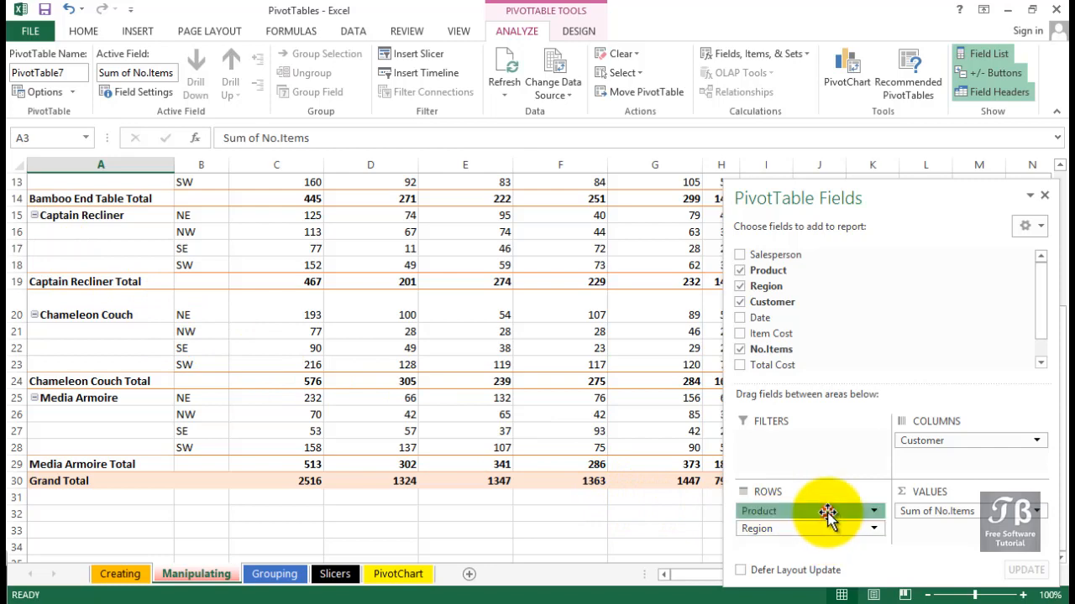
pyautogui.moveTo(827, 514); pyautogui.dragTo(827, 542)
pyautogui.moveTo(827, 538); pyautogui.dragTo(827, 538)
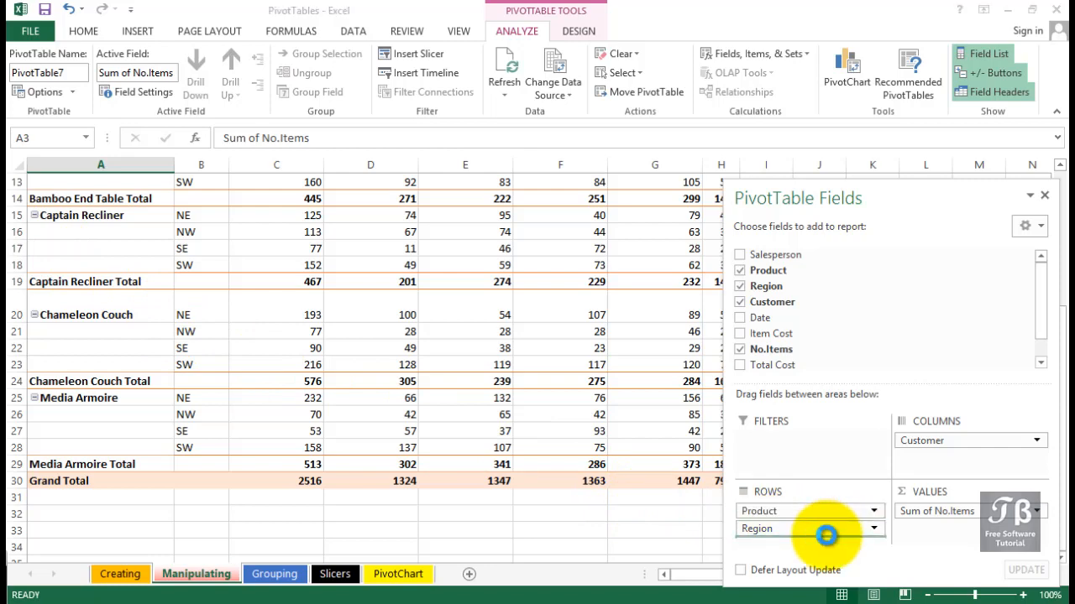
# Narrow the Region column and fit the Product column's width so each product name sits on one line
pyautogui.scroll(4, 280, 386)
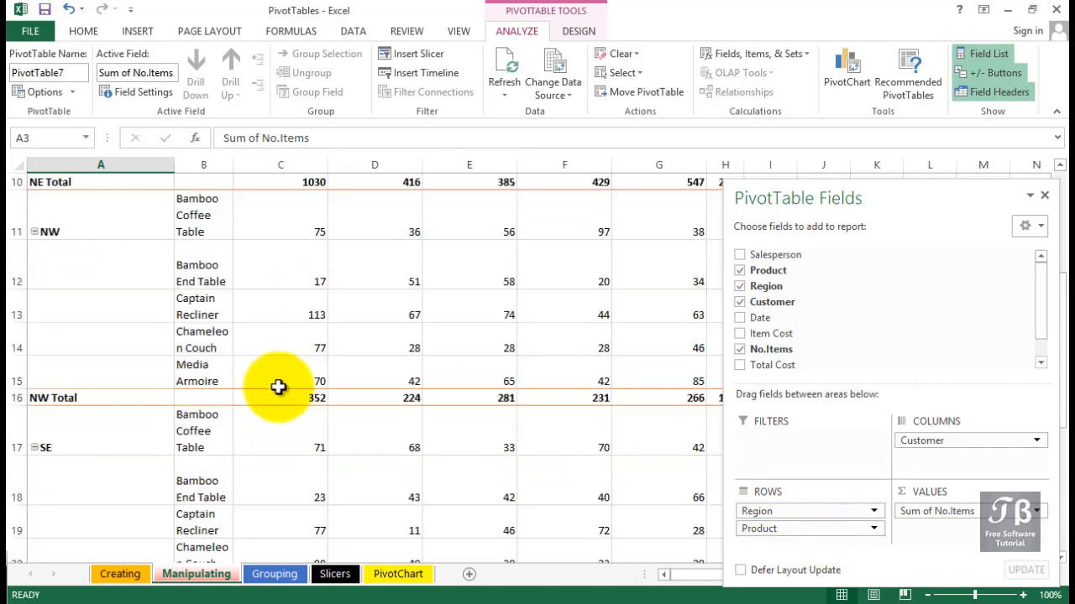
pyautogui.moveTo(278, 387)
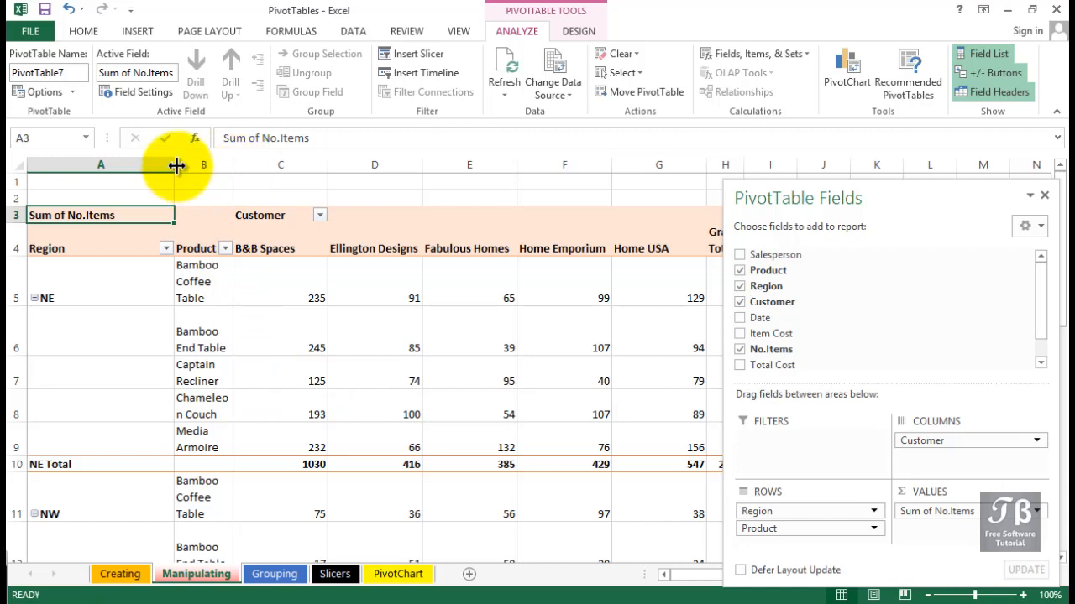
pyautogui.moveTo(175, 163); pyautogui.dragTo(292, 167)
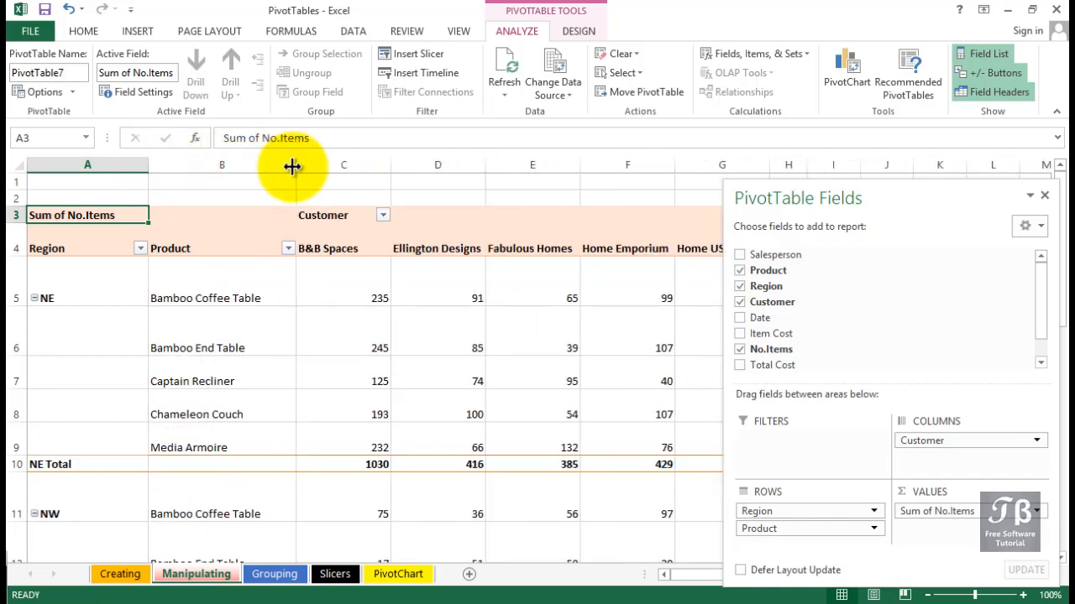
pyautogui.doubleClick(292, 167)
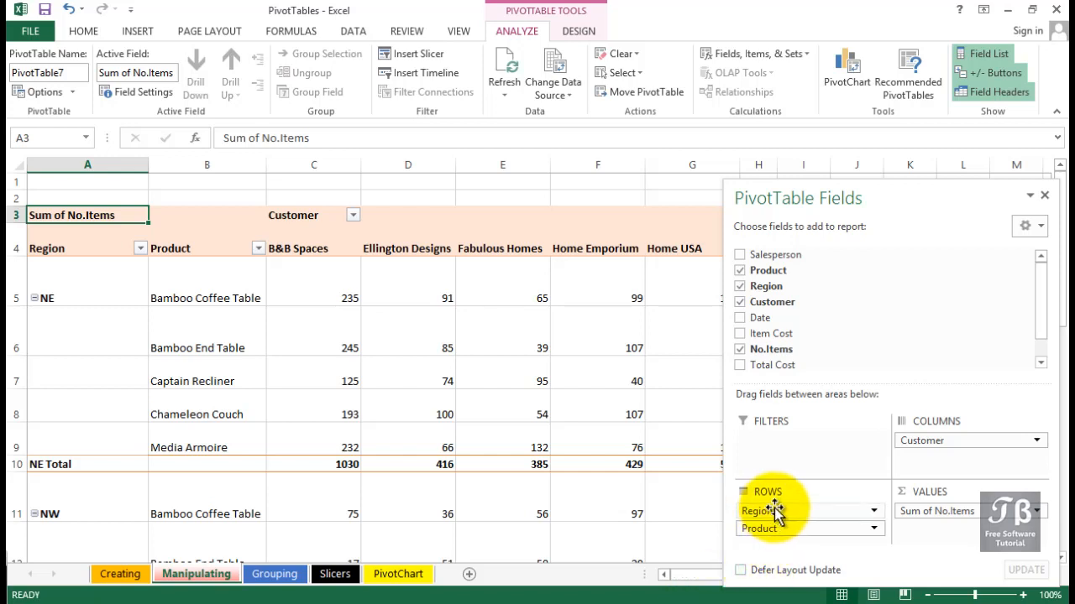
# Move the Region field from the rows to the report filters, leaving Product as the only row field
pyautogui.moveTo(774, 509); pyautogui.dragTo(774, 509)
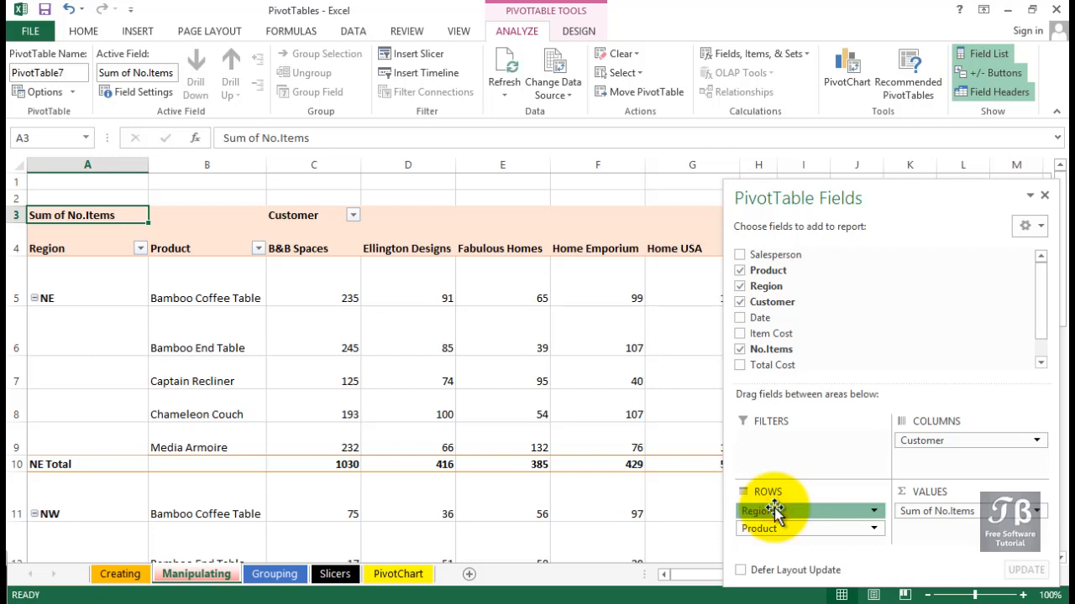
pyautogui.moveTo(774, 509); pyautogui.dragTo(781, 464)
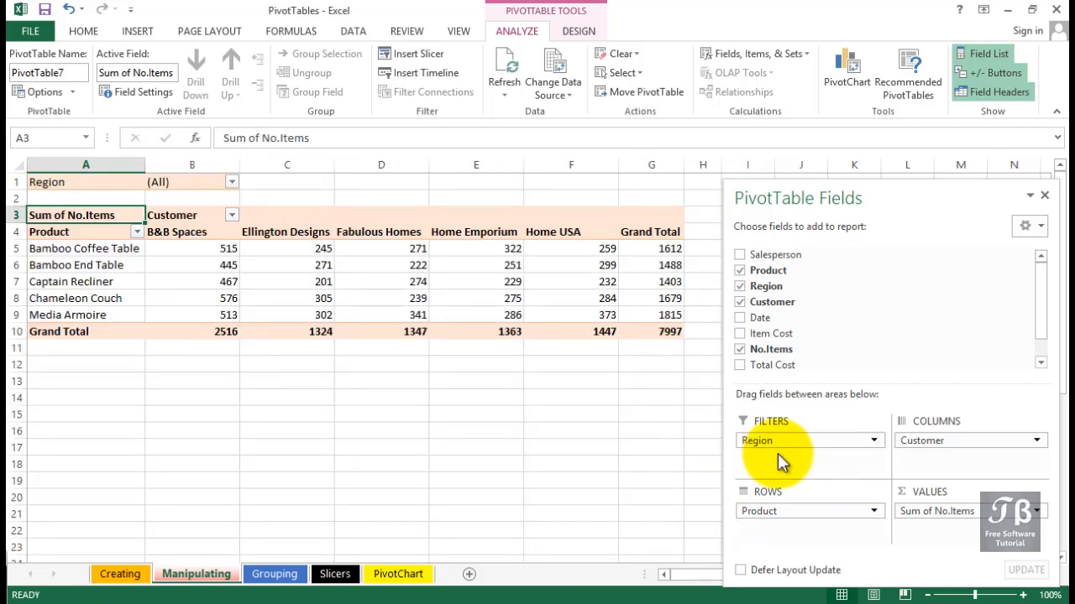
pyautogui.click(47, 182)
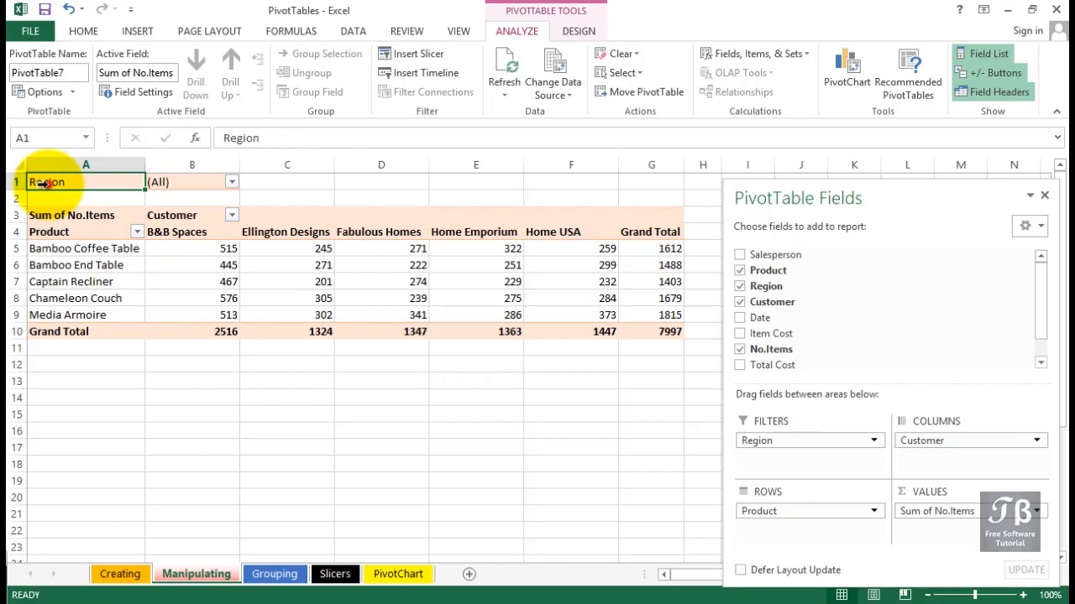
# Filter the pivot table by Region to show only SE
pyautogui.click(207, 182)
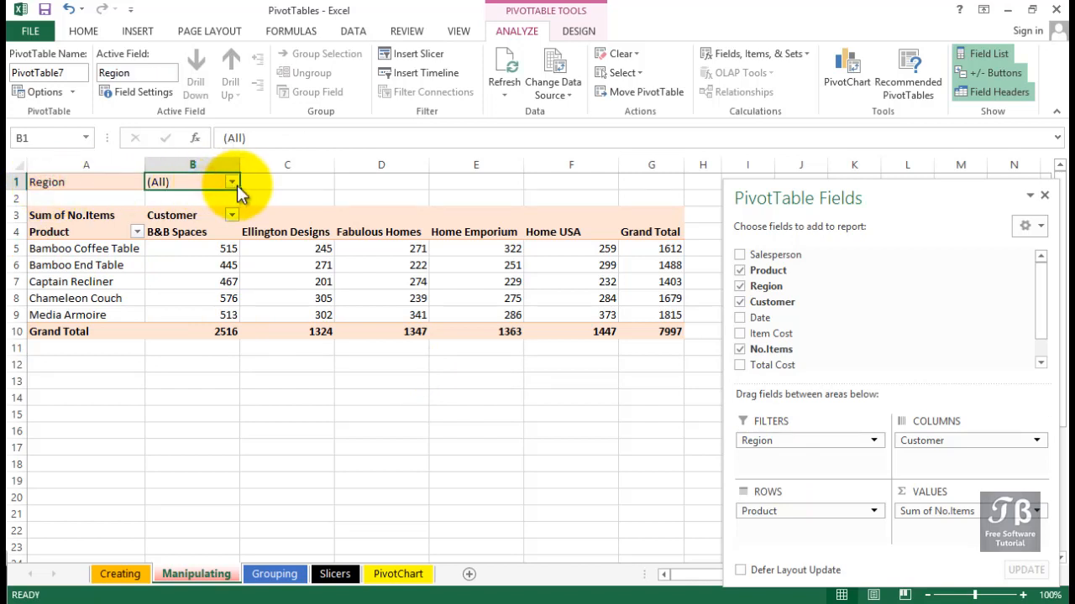
pyautogui.click(231, 182)
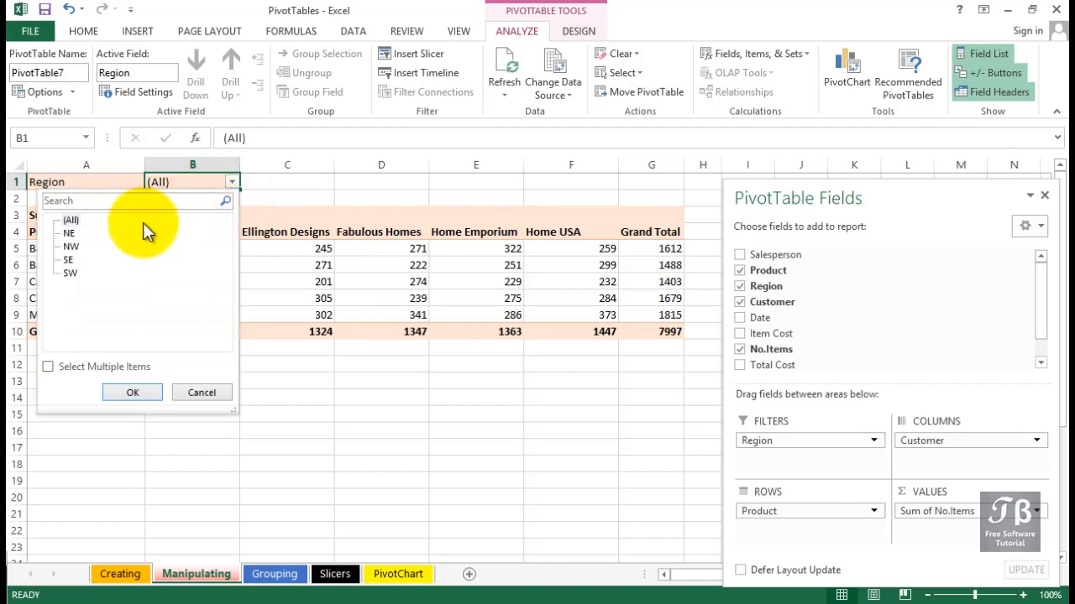
pyautogui.click(67, 261)
pyautogui.click(131, 394)
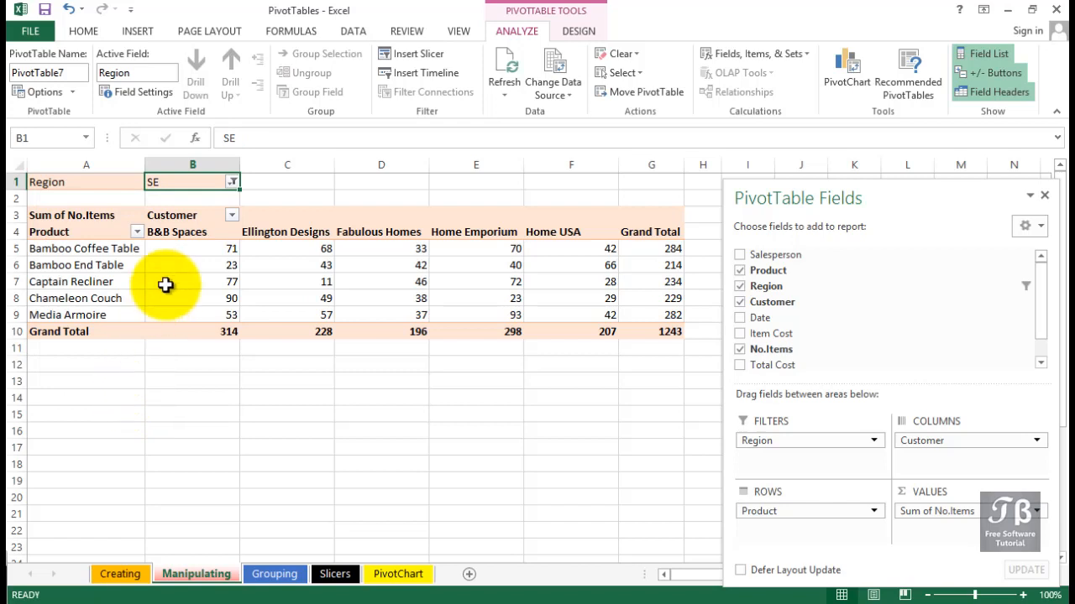
# Reset the Region filter to (All)
pyautogui.click(233, 183)
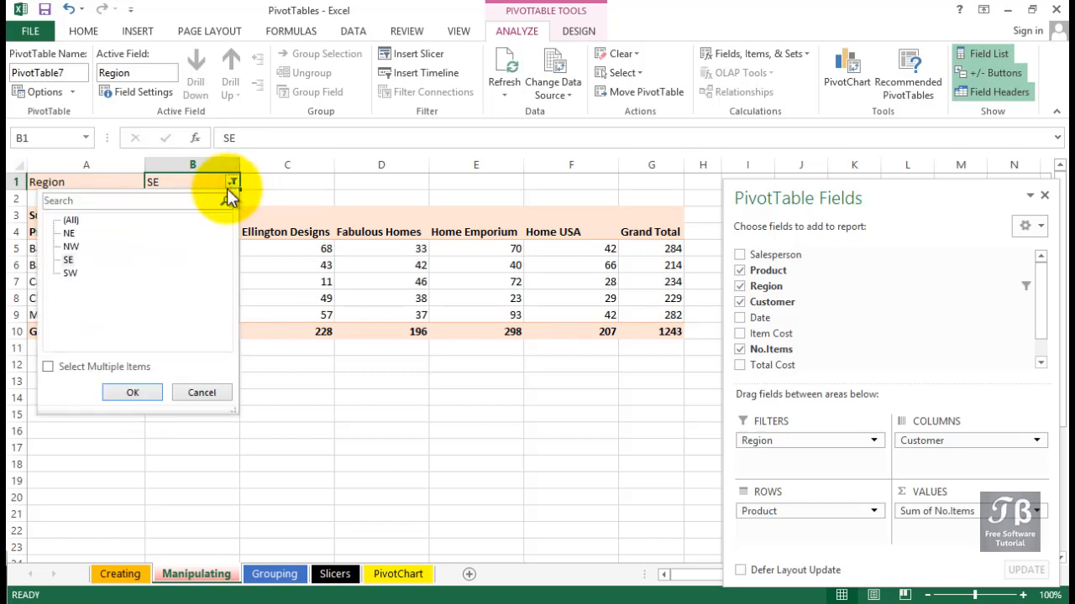
pyautogui.click(69, 221)
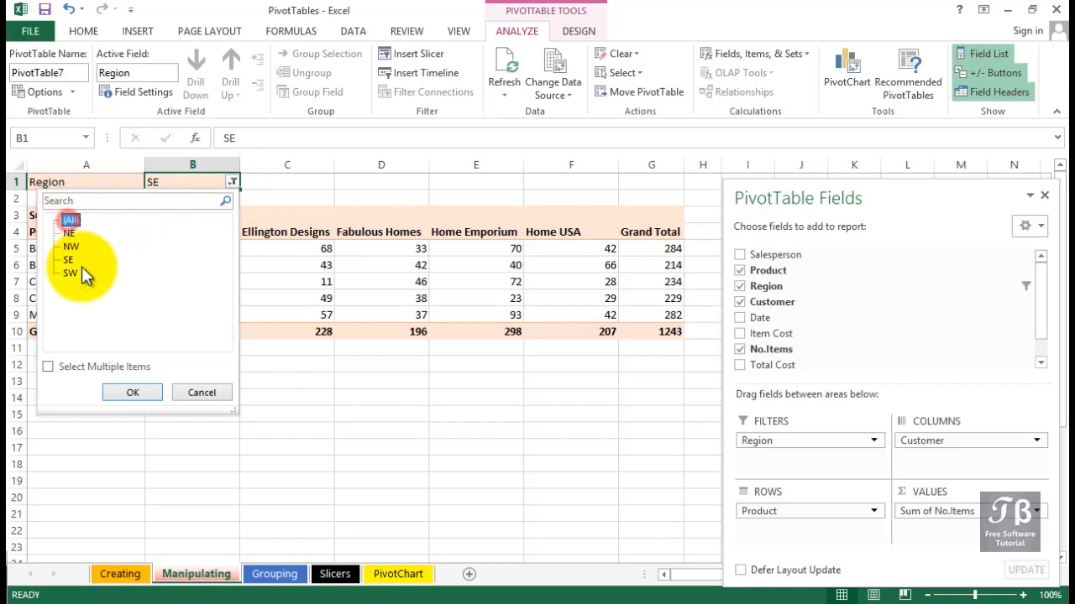
pyautogui.click(133, 394)
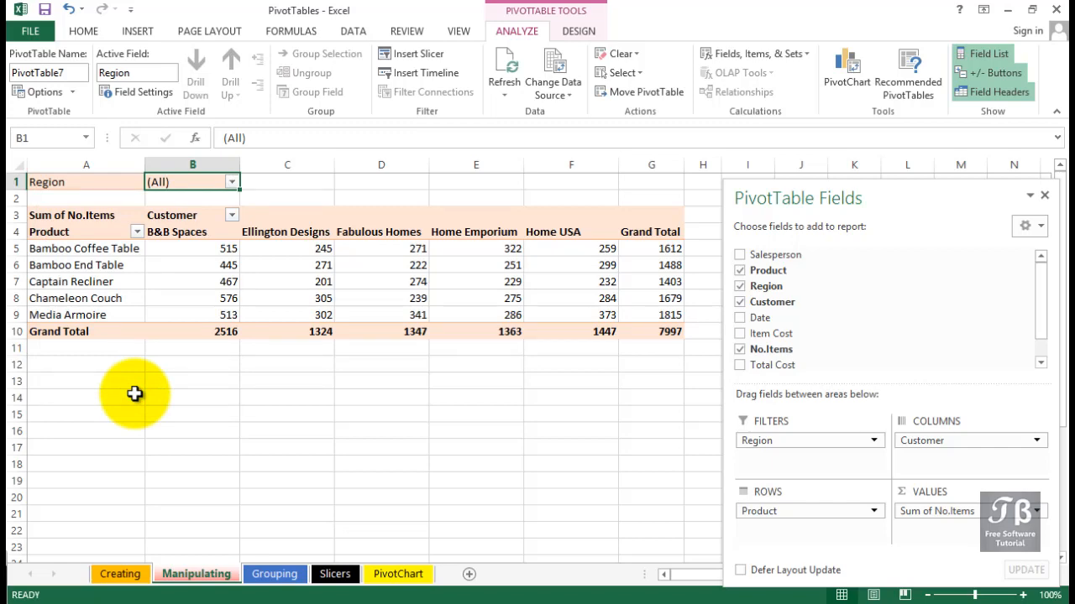
# Compare the first sales record's product and No.Items on the Creating sheet with the Captain Recliner and overall grand totals on the Manipulating sheet
pyautogui.click(117, 574)
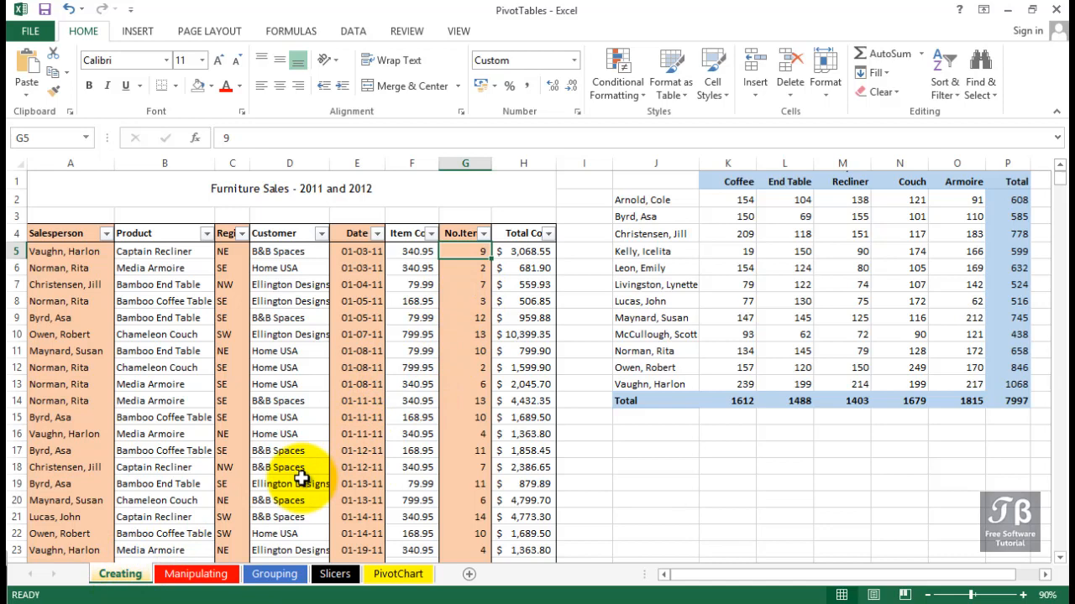
pyautogui.click(463, 303)
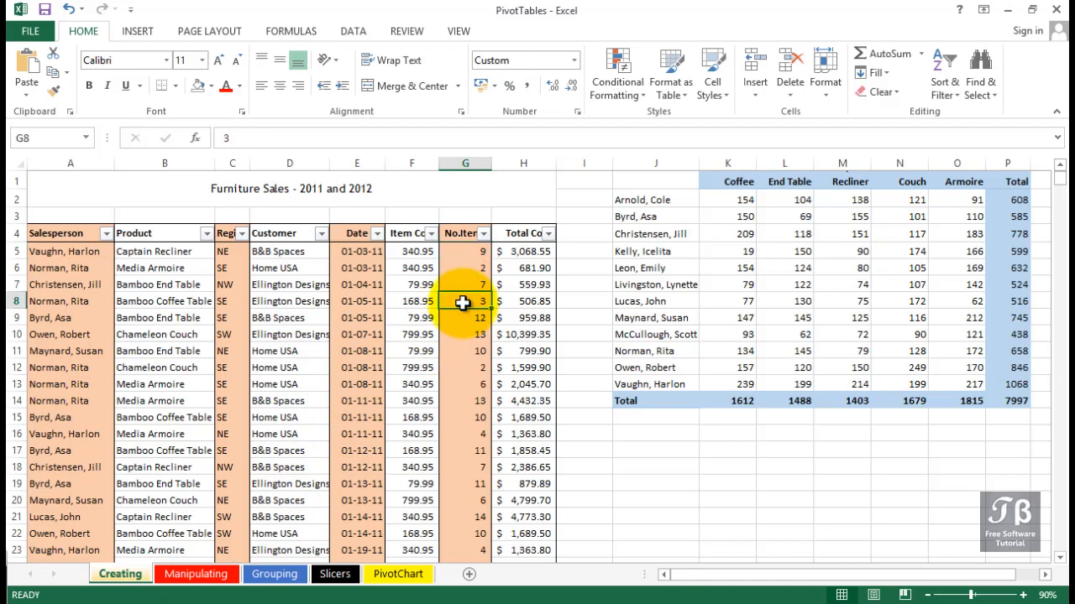
pyautogui.click(463, 252)
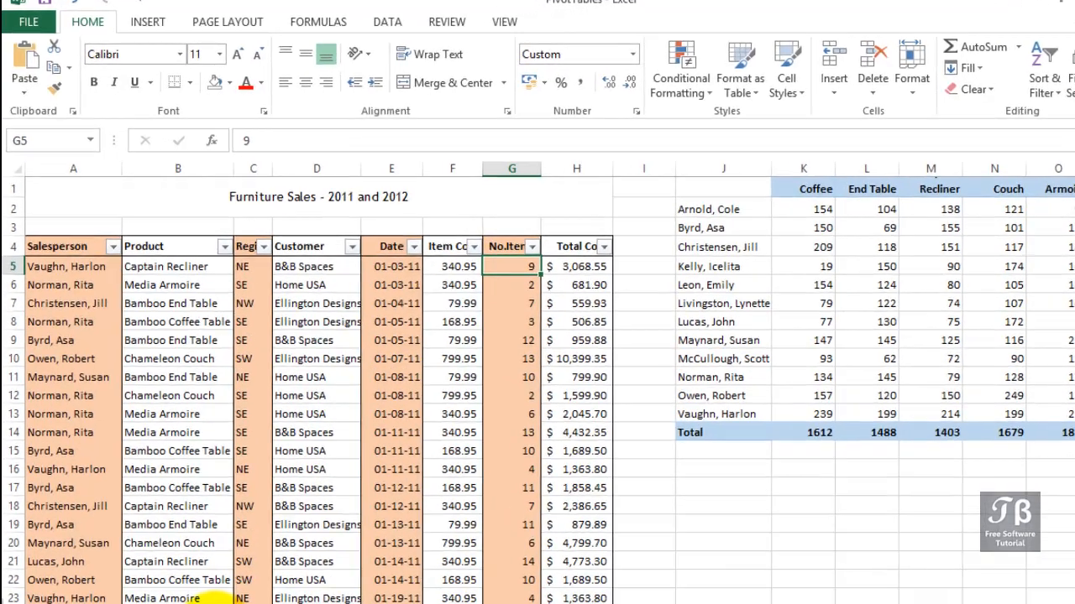
pyautogui.click(197, 576)
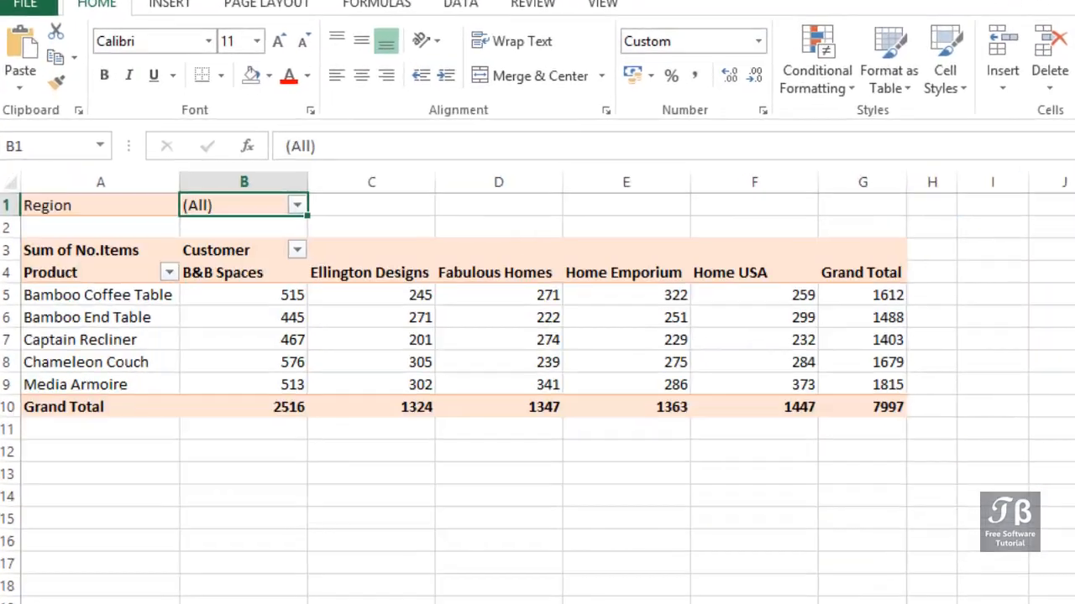
pyautogui.click(923, 432)
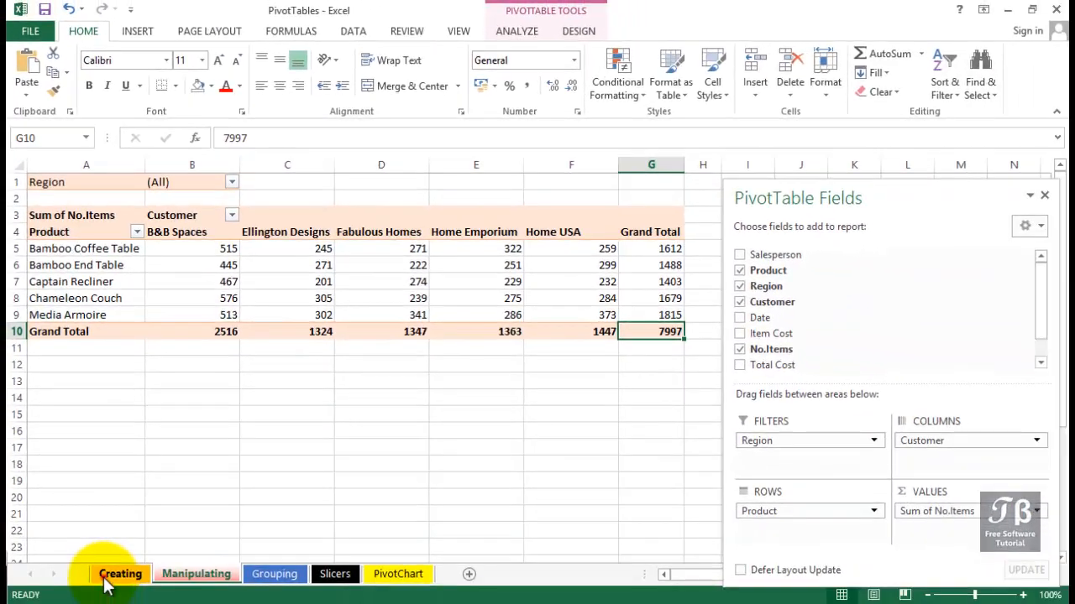
pyautogui.click(113, 574)
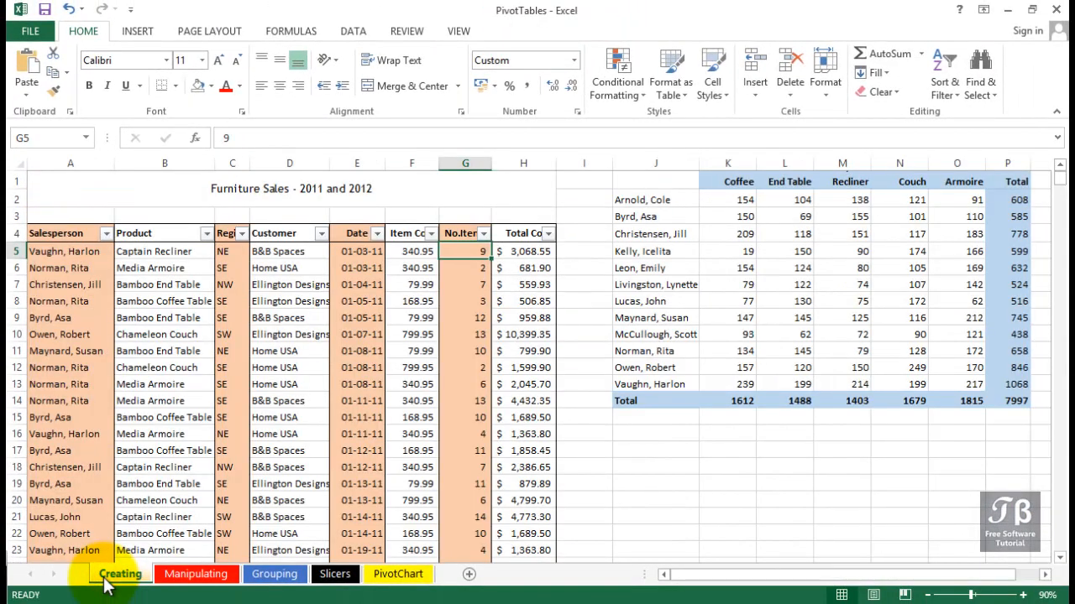
pyautogui.click(154, 252)
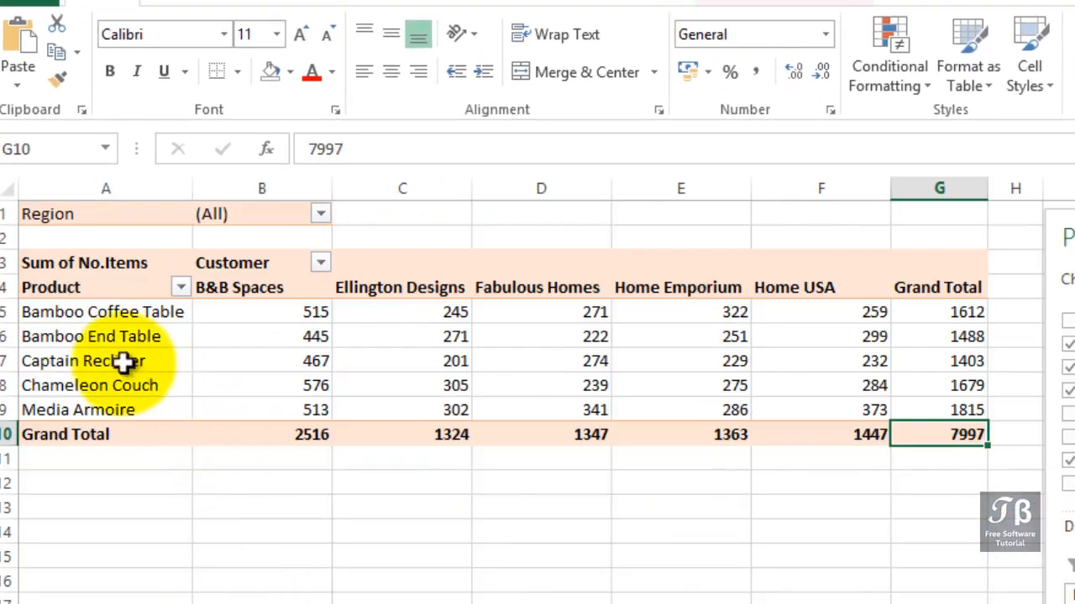
pyautogui.moveTo(124, 361); pyautogui.dragTo(975, 361)
pyautogui.click(975, 360)
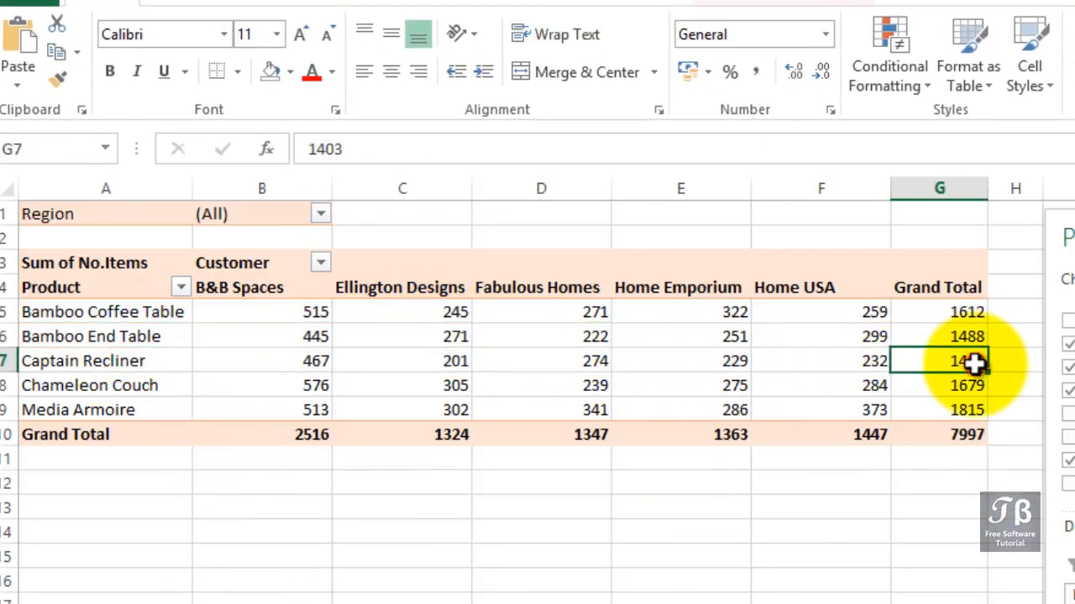
pyautogui.moveTo(948, 417)
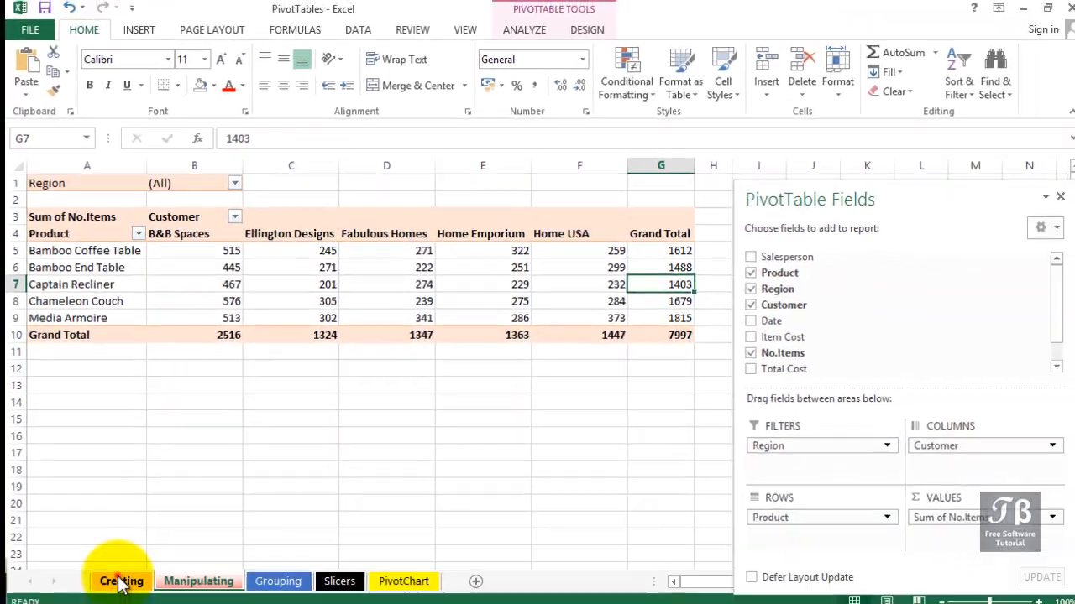
# Set the No.Items value of the first sales record, cell G5 on the Creating sheet, to 12
pyautogui.click(120, 576)
pyautogui.click(481, 254)
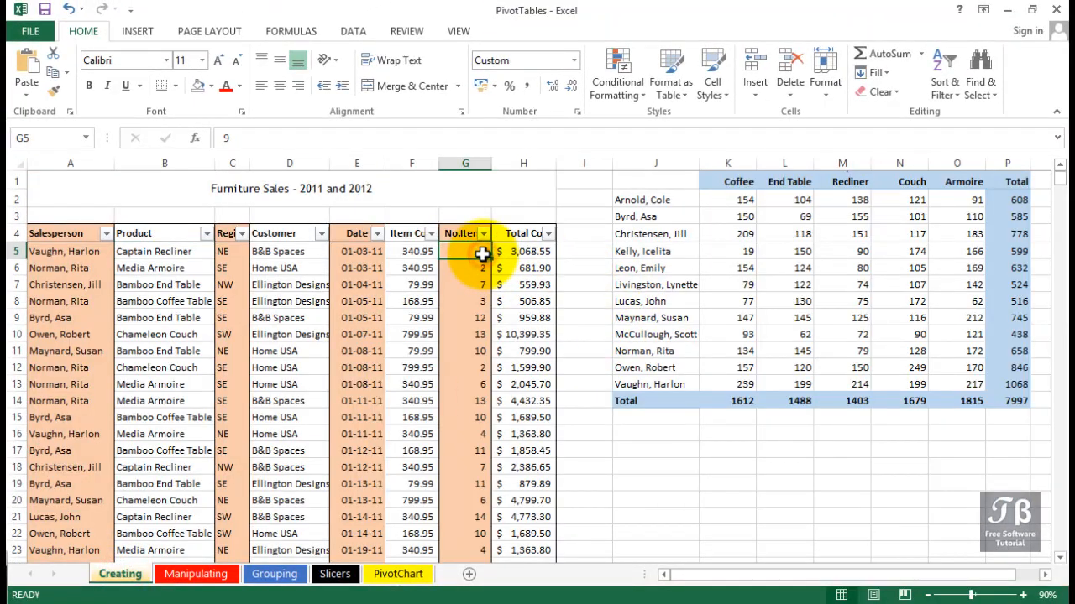
pyautogui.write('12')
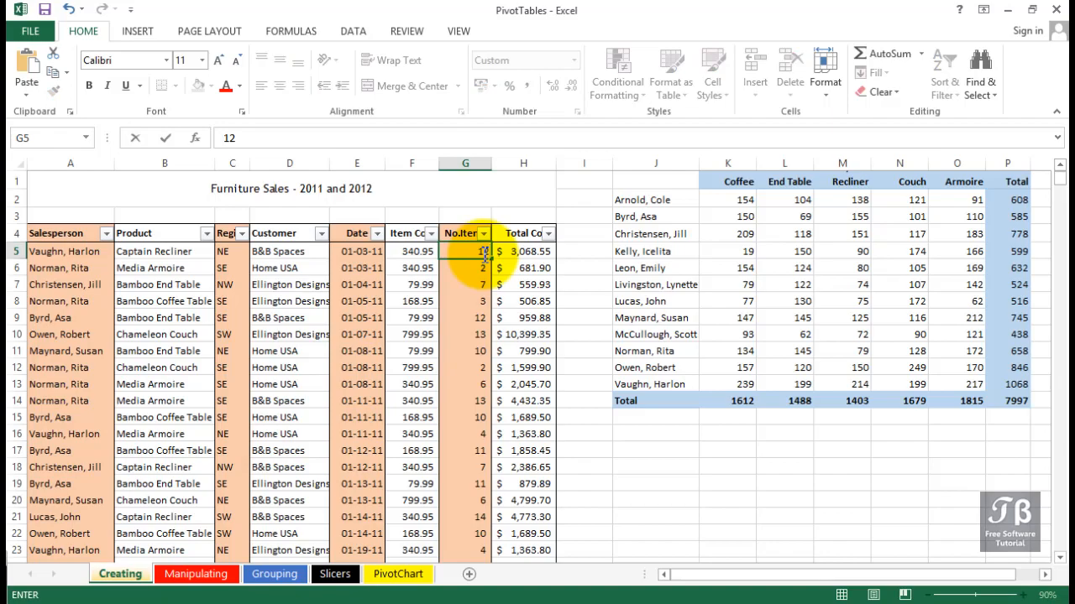
pyautogui.press('Return')
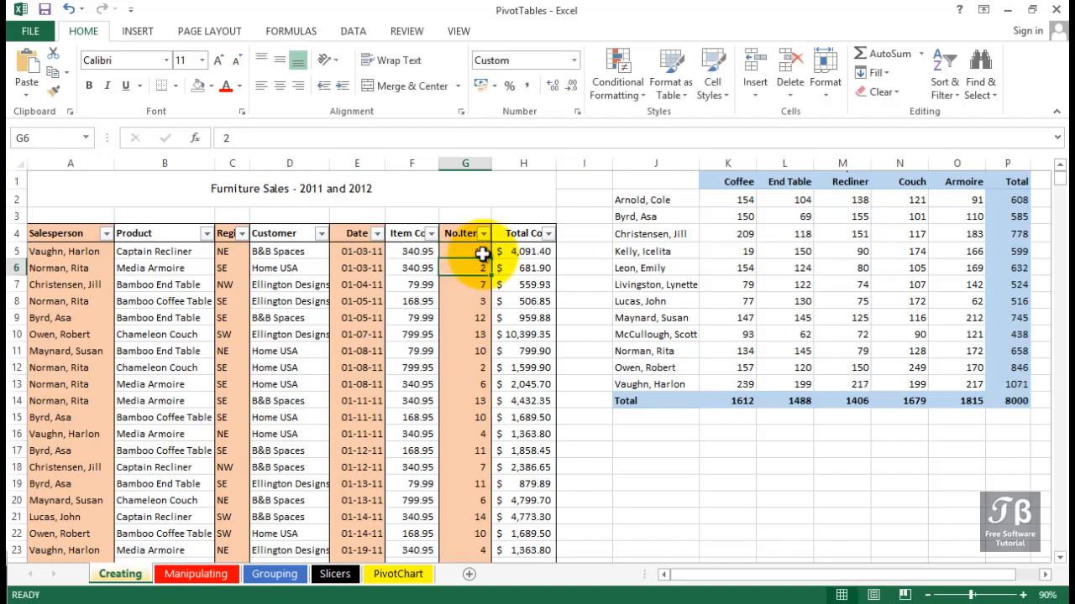
# Refresh the pivot table on the Manipulating sheet from its source data and check its overall grand total
pyautogui.click(195, 574)
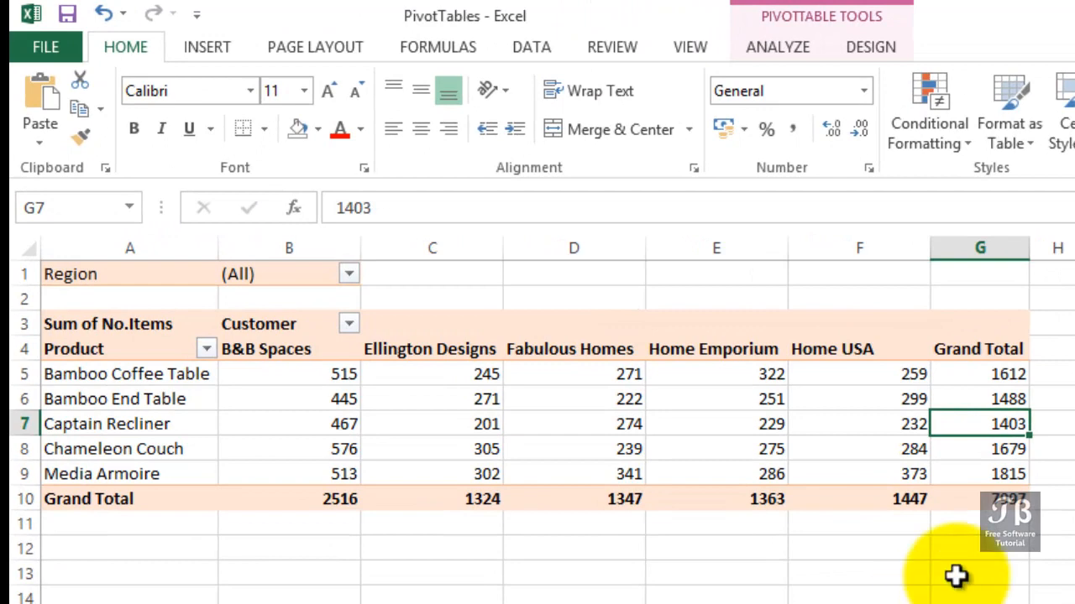
pyautogui.click(984, 502)
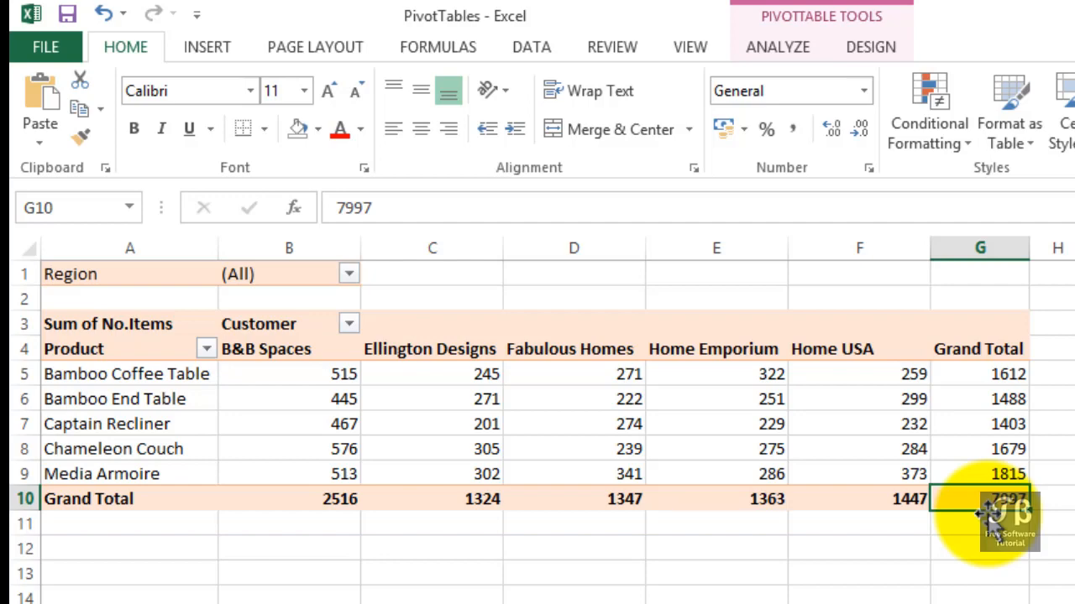
pyautogui.click(999, 424)
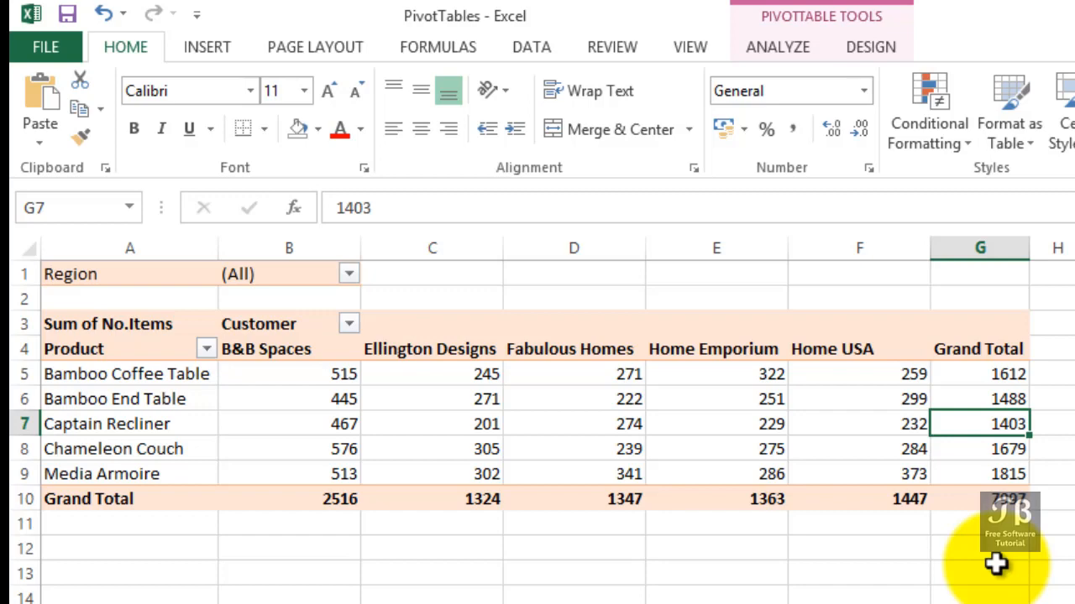
pyautogui.hotkey('alt', 'F5')
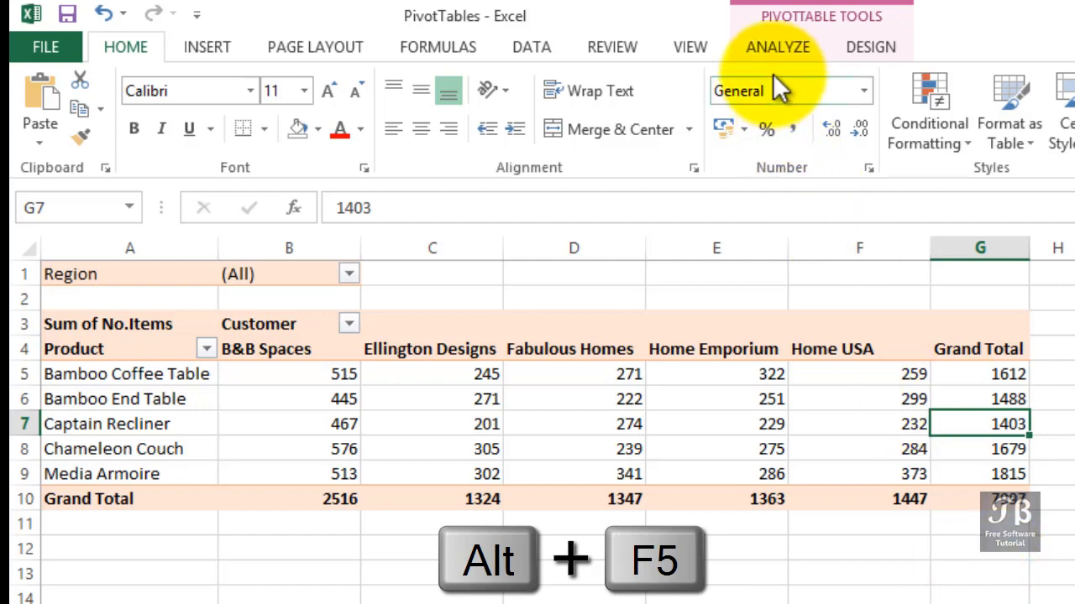
pyautogui.click(772, 48)
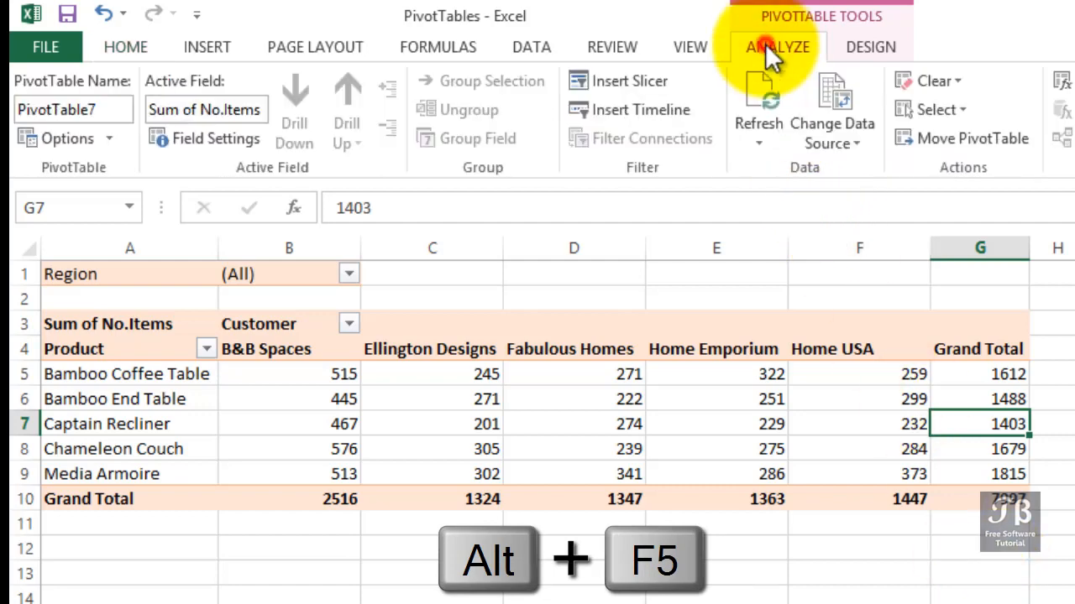
pyautogui.click(756, 152)
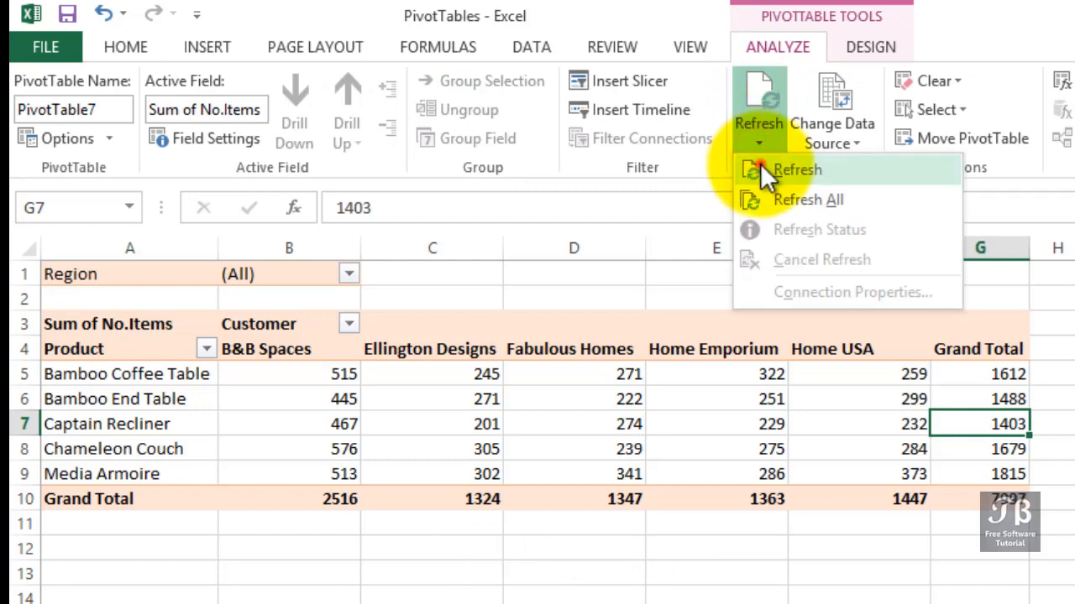
pyautogui.click(761, 168)
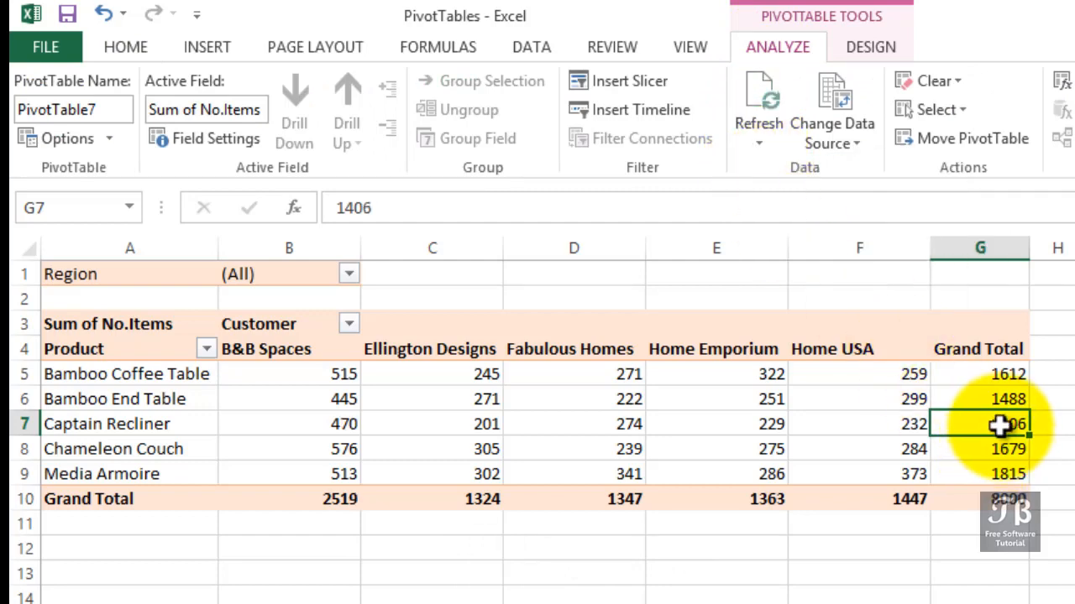
pyautogui.click(980, 491)
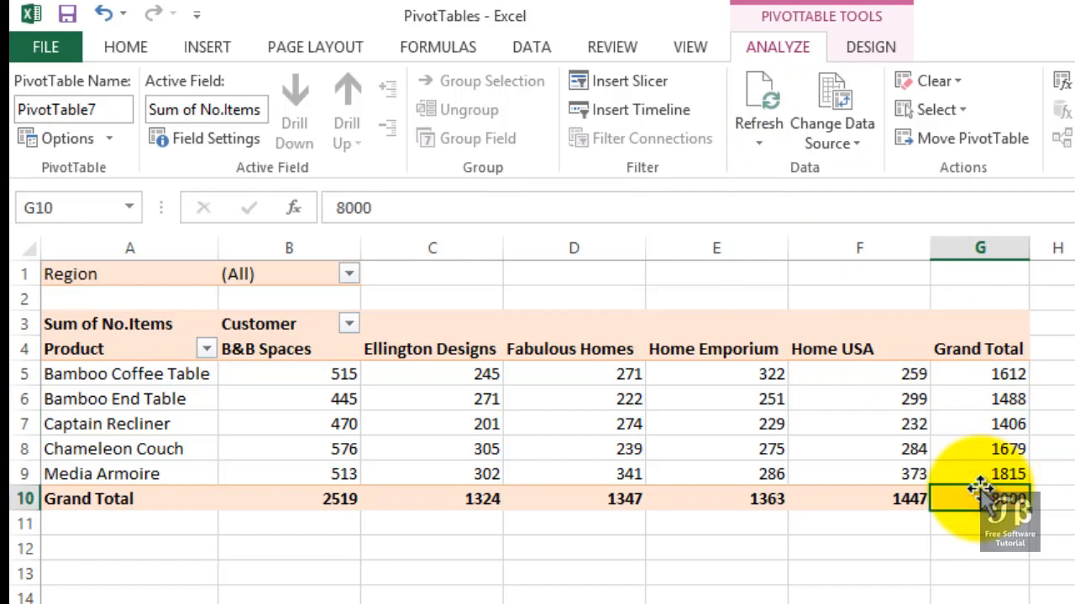